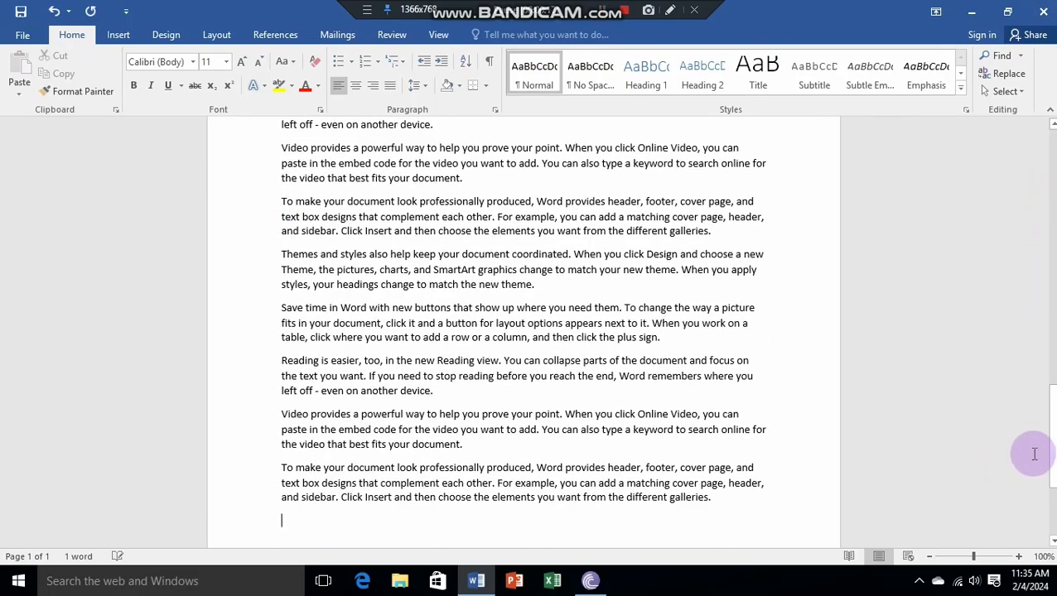
# Step: Format the document's first paragraph, starting "Video provides a powerful way", as a bulleted item with the check mark bullet
pyautogui.moveTo(1051, 462); pyautogui.dragTo(1051, 98)
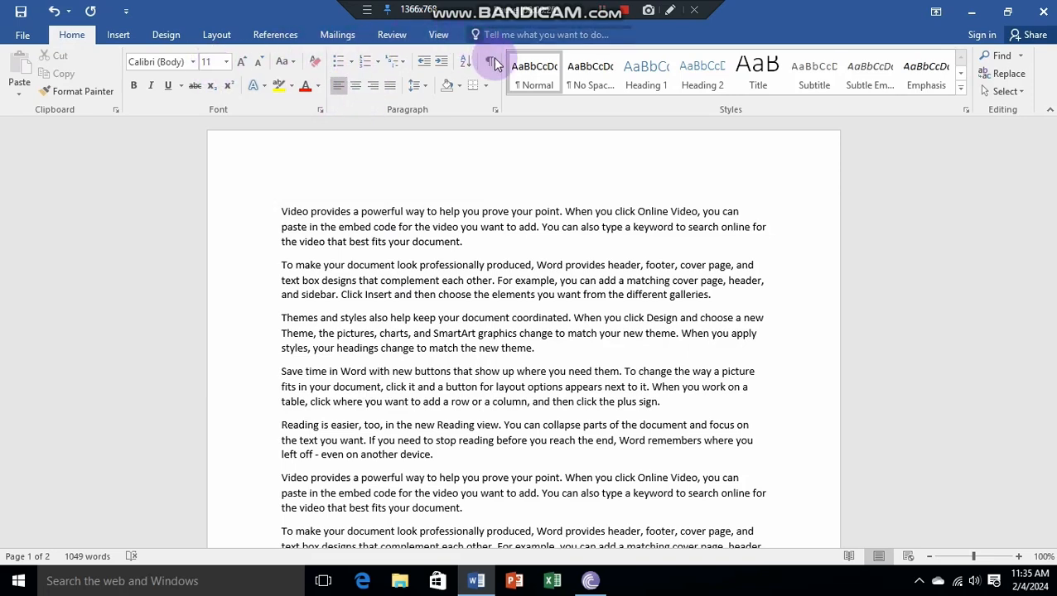
pyautogui.moveTo(278, 210); pyautogui.dragTo(601, 245)
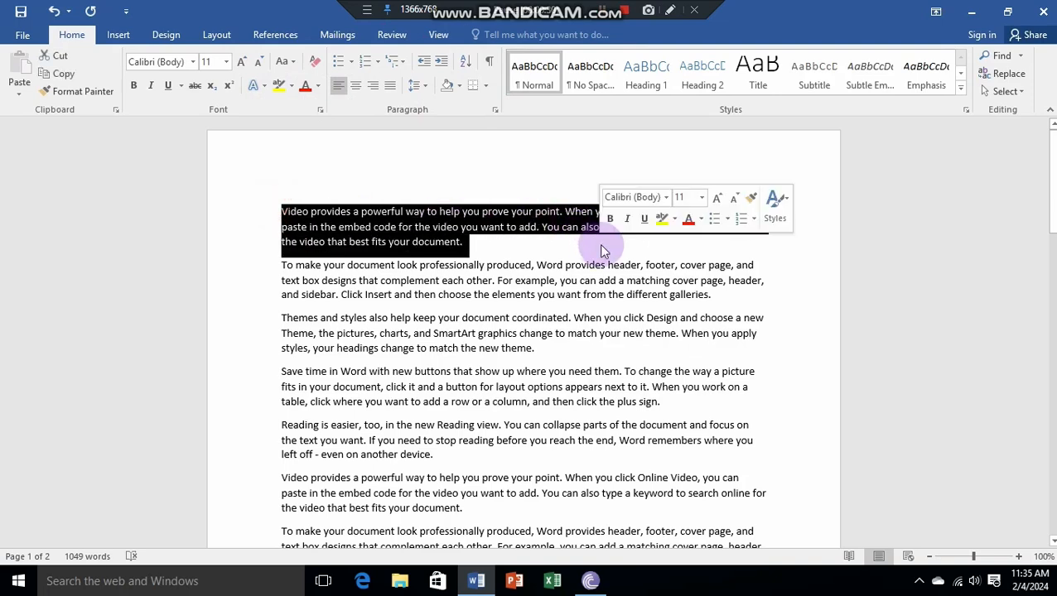
pyautogui.click(351, 61)
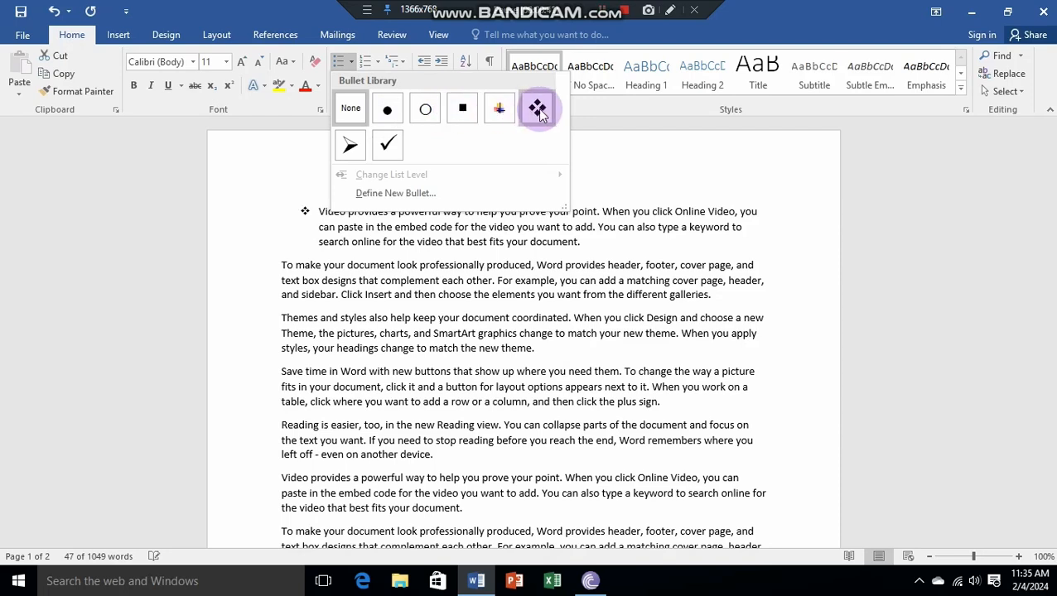
pyautogui.click(398, 150)
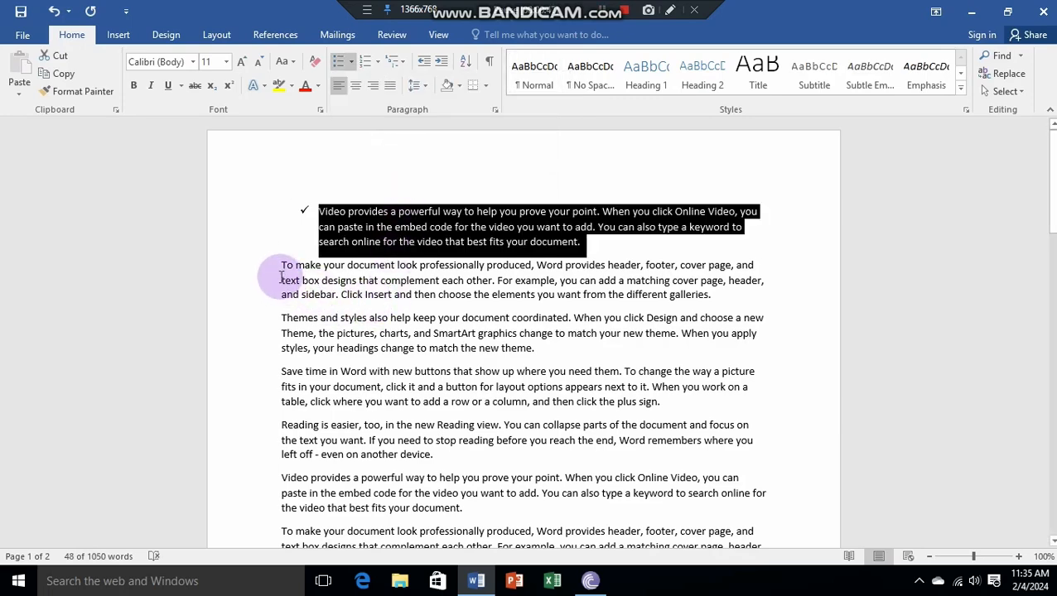
# Step: Number the second paragraph, starting "To make your document look", with the A. B. C. numbering format
pyautogui.moveTo(280, 274); pyautogui.dragTo(708, 305)
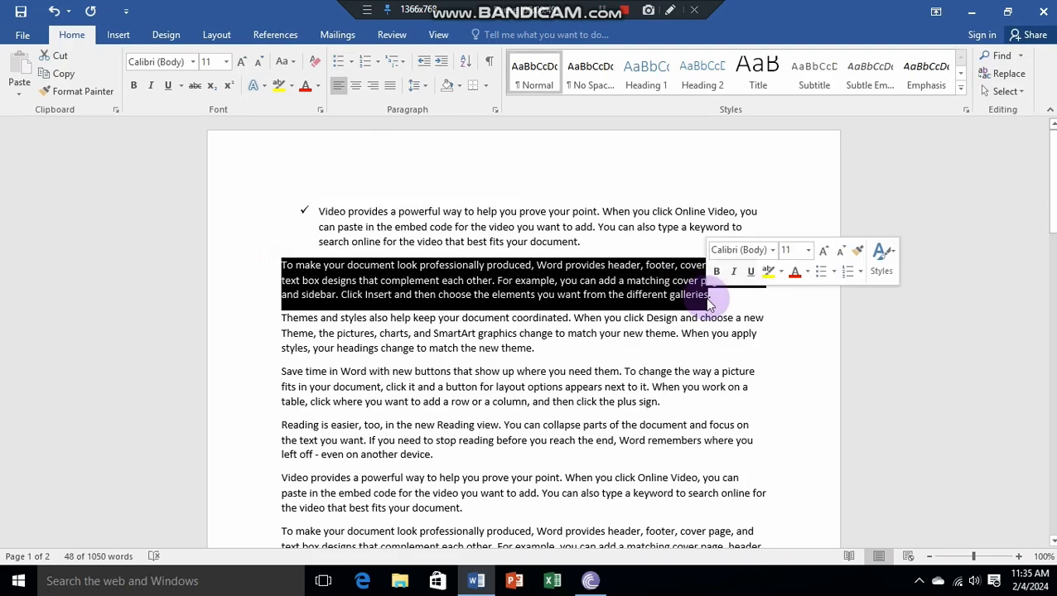
pyautogui.click(374, 66)
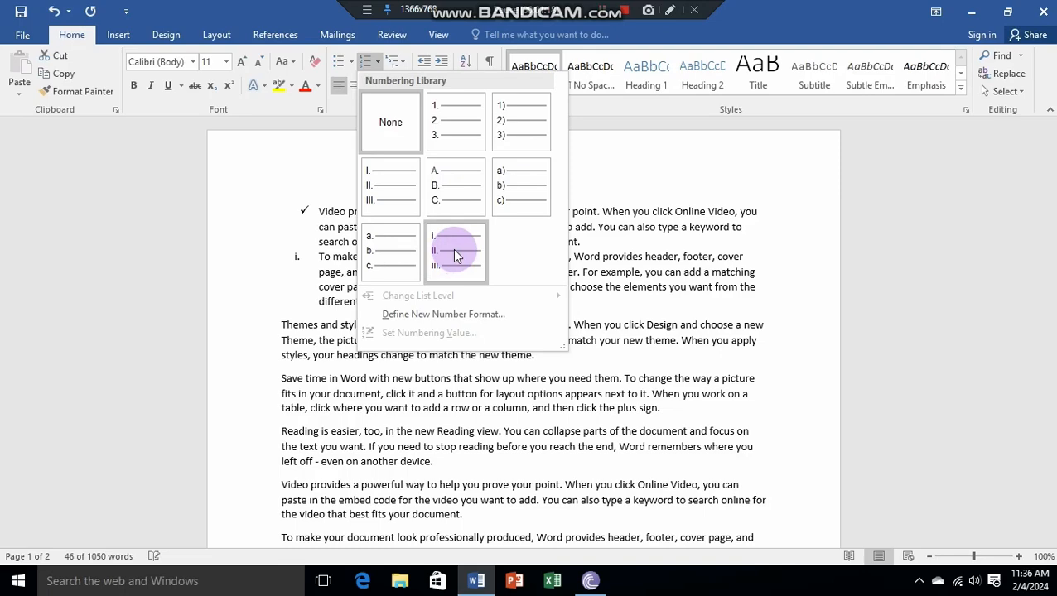
pyautogui.click(448, 202)
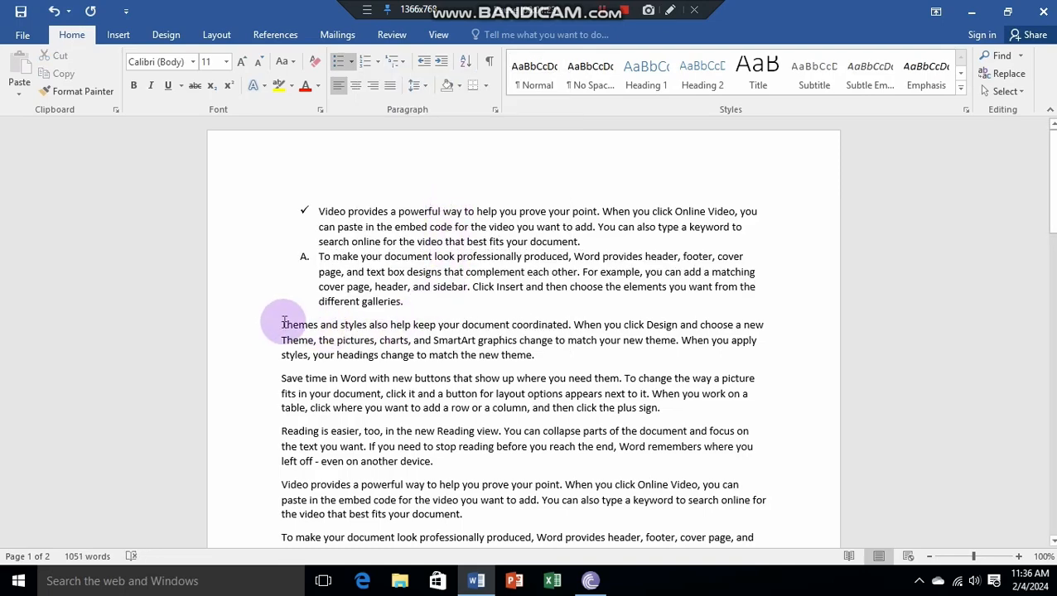
# Step: Apply the 1. / 1.1. / 1.1.1. multilevel list format to the third paragraph, starting "Themes and styles also help"
pyautogui.moveTo(281, 325); pyautogui.dragTo(609, 358)
pyautogui.click(609, 358)
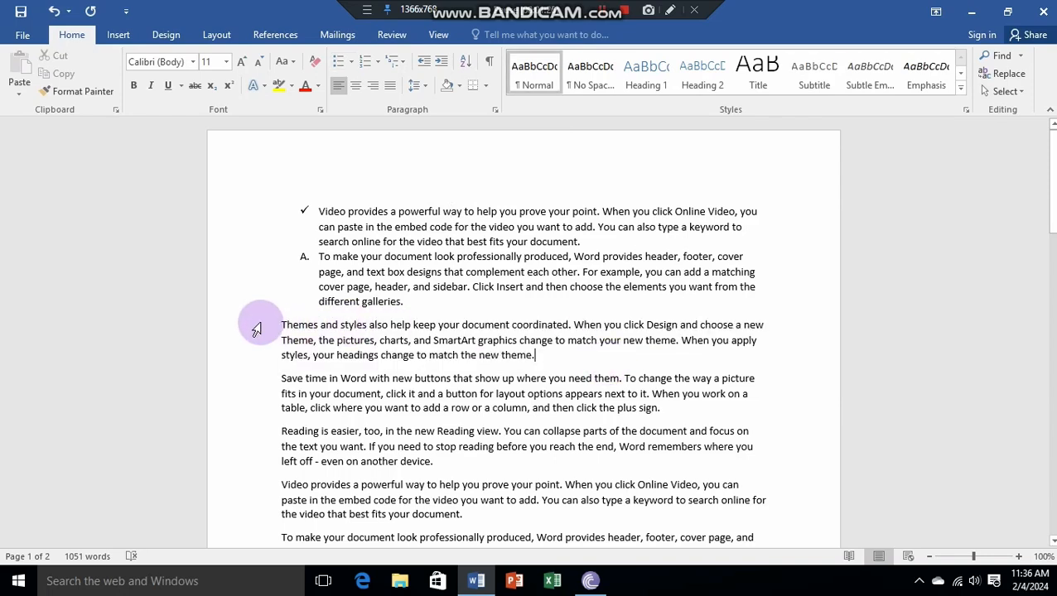
pyautogui.moveTo(281, 323); pyautogui.dragTo(565, 366)
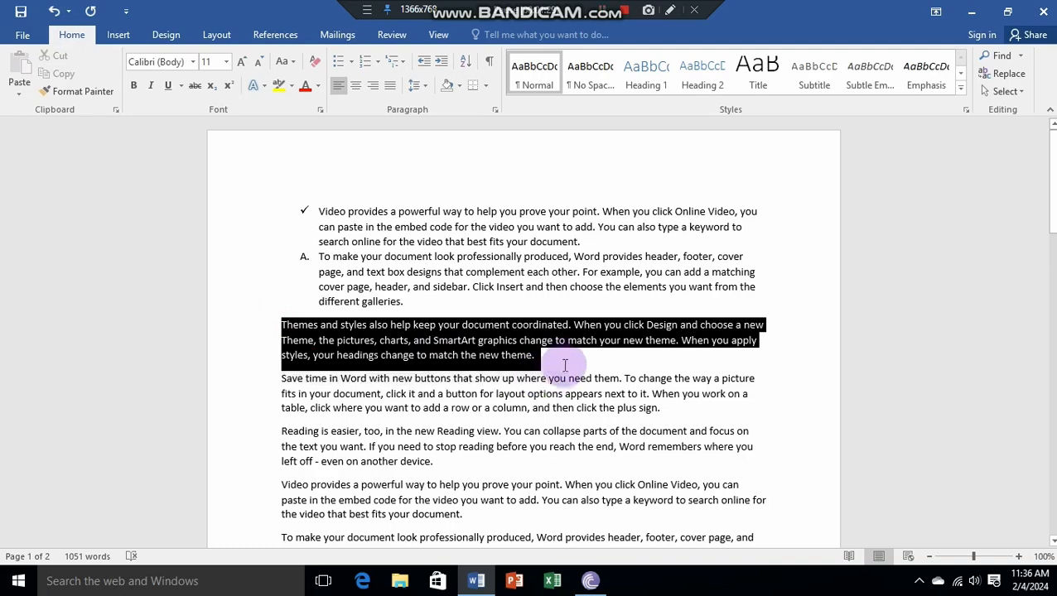
pyautogui.click(568, 359)
pyautogui.moveTo(282, 325); pyautogui.dragTo(568, 359)
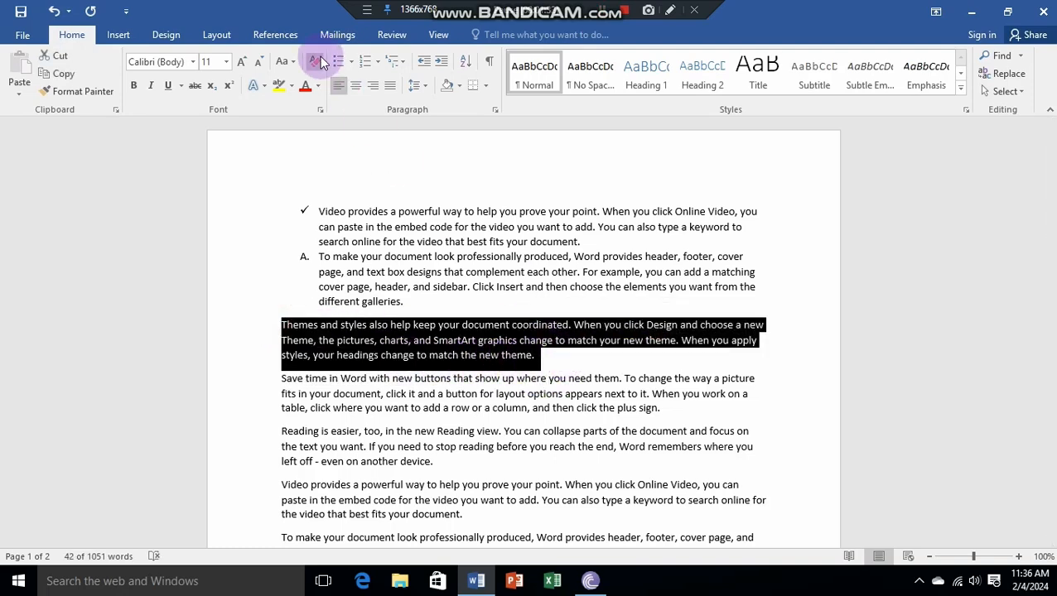
pyautogui.click(402, 63)
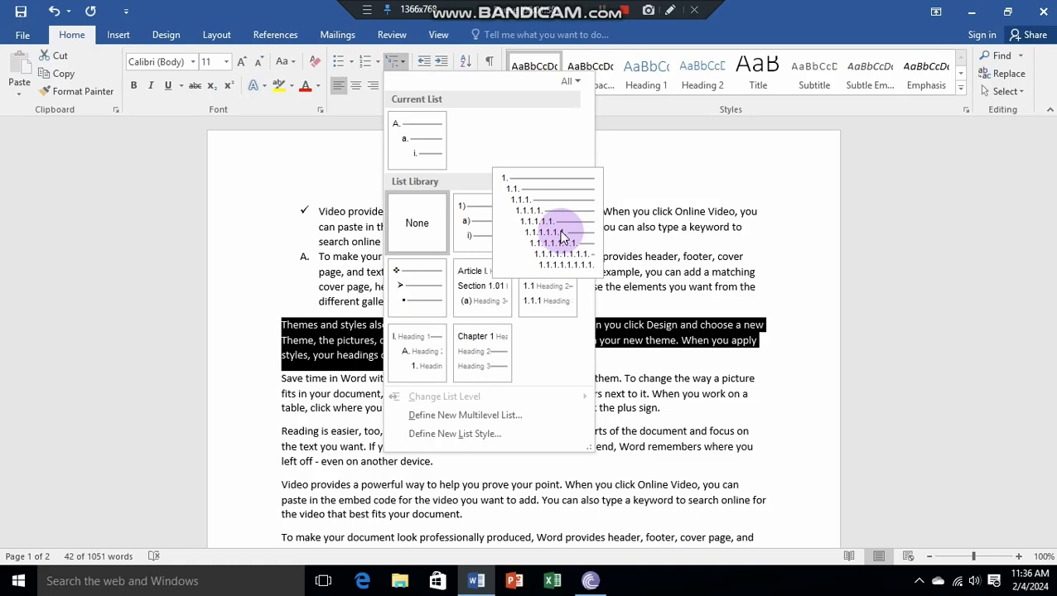
pyautogui.click(530, 240)
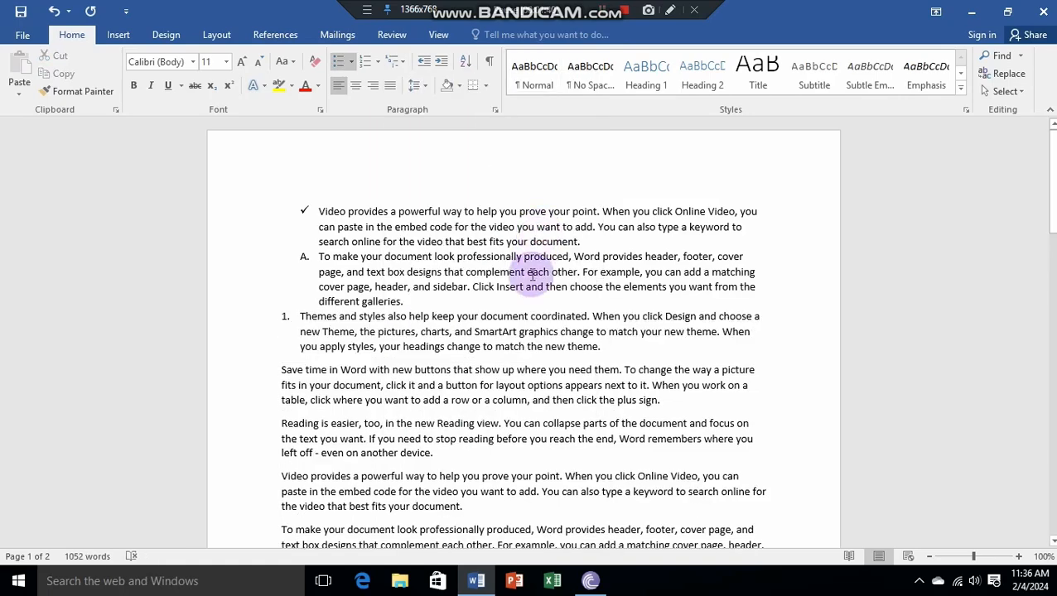
# Step: Continue the numbered list after the "Themes and styles" item by making the "Save time in Word" paragraph item 2
pyautogui.tripleClick(605, 348)
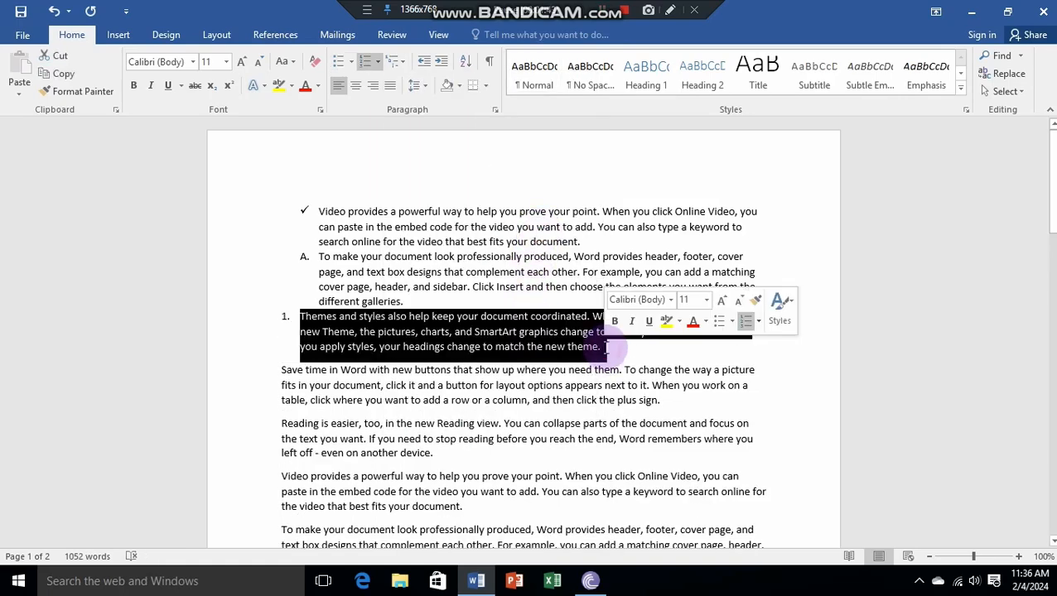
pyautogui.click(626, 352)
pyautogui.press('Return')
pyautogui.press('Delete')
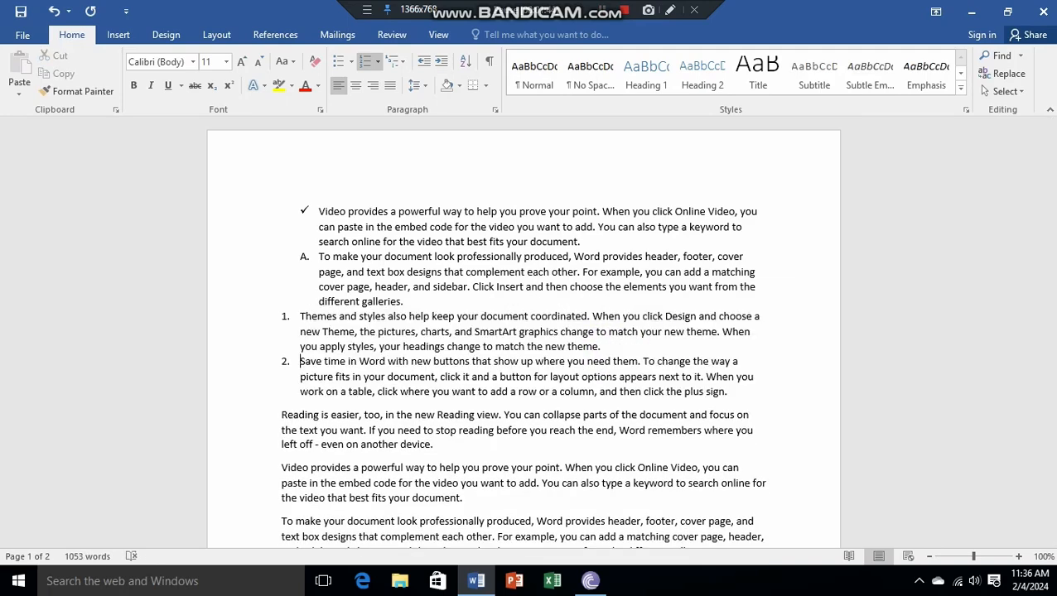
# Step: Insert three empty numbered items above the "Save time in Word" item so that it becomes item 5
pyautogui.click(628, 347)
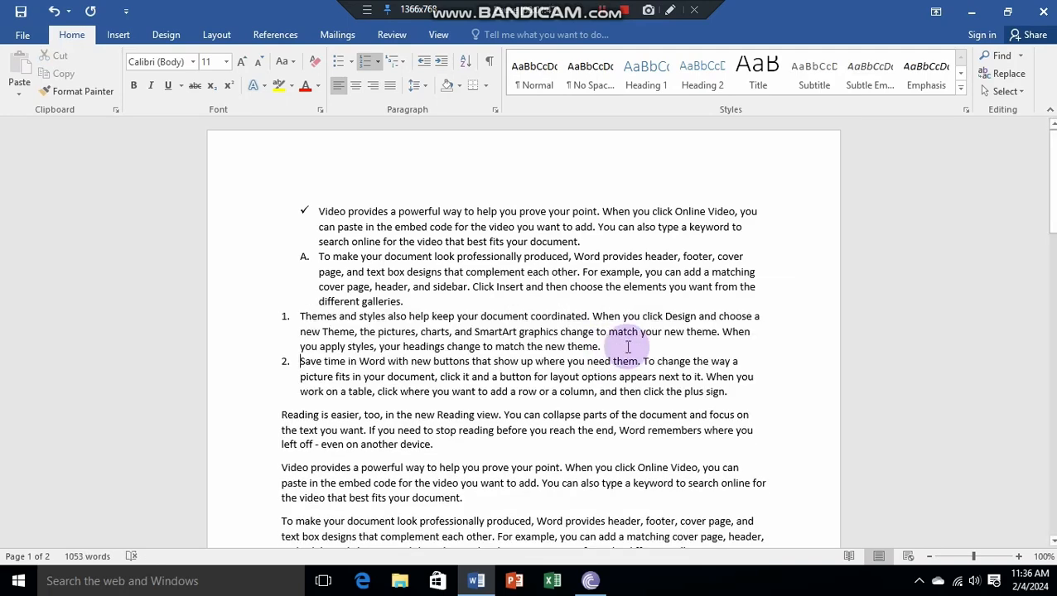
pyautogui.press('Return')
pyautogui.press('Return')
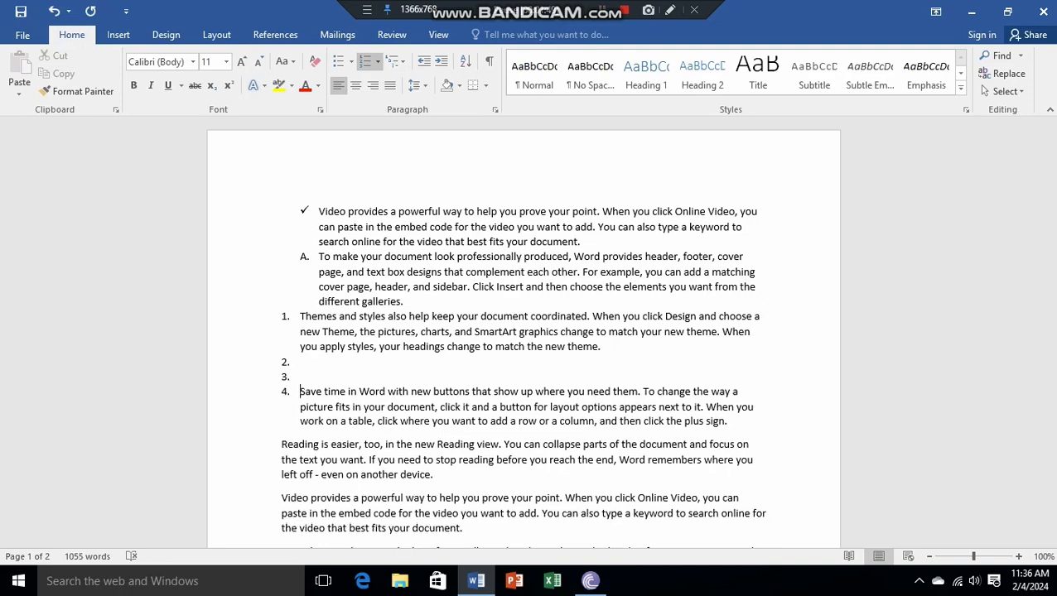
pyautogui.press('Return')
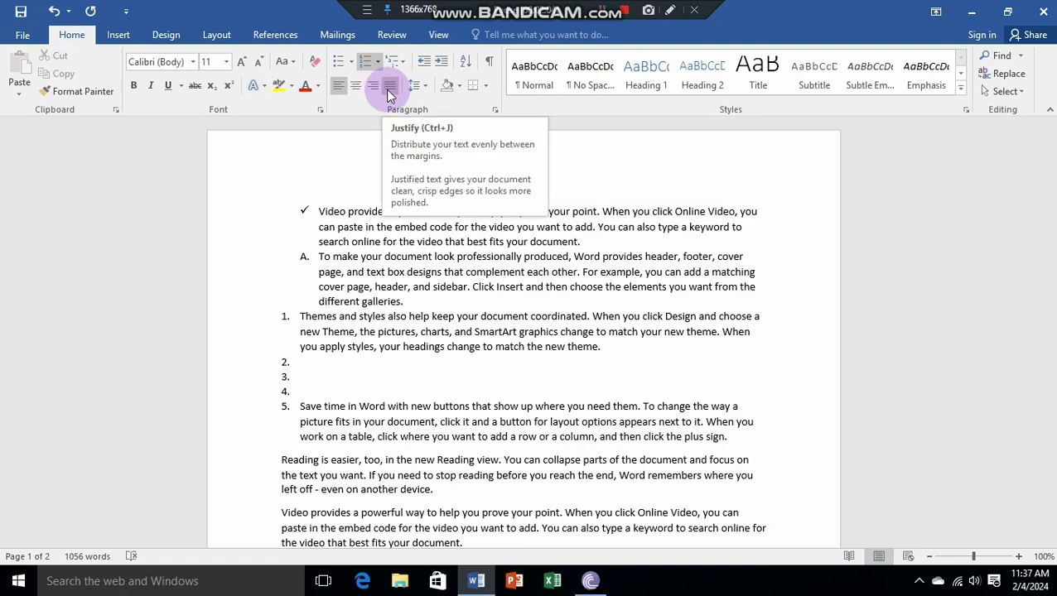
# Step: Try centre and right alignment on the "Save time in Word" list item and restore its left alignment
pyautogui.click(337, 95)
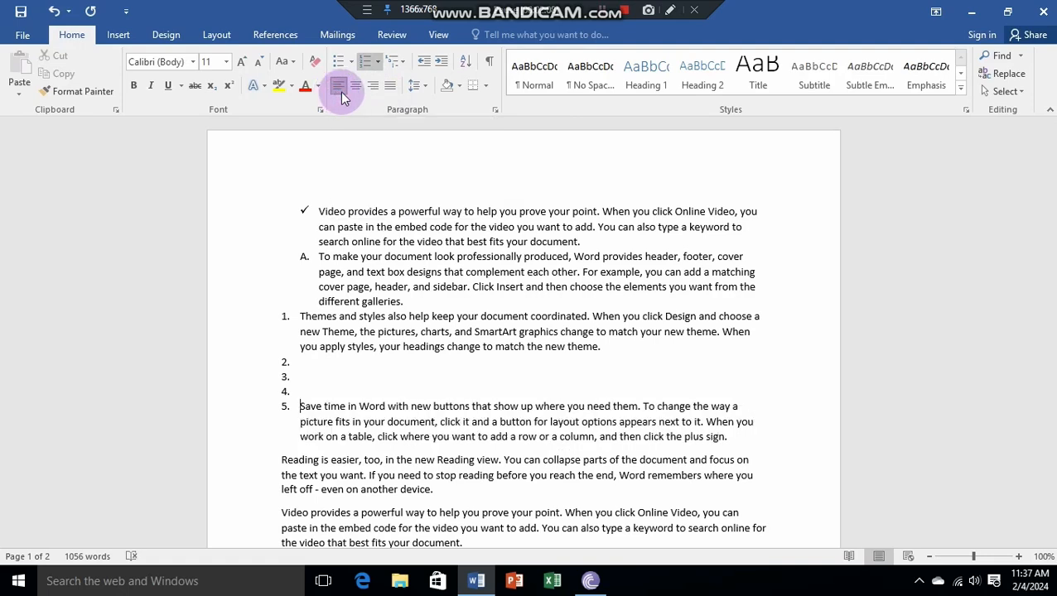
pyautogui.click(353, 91)
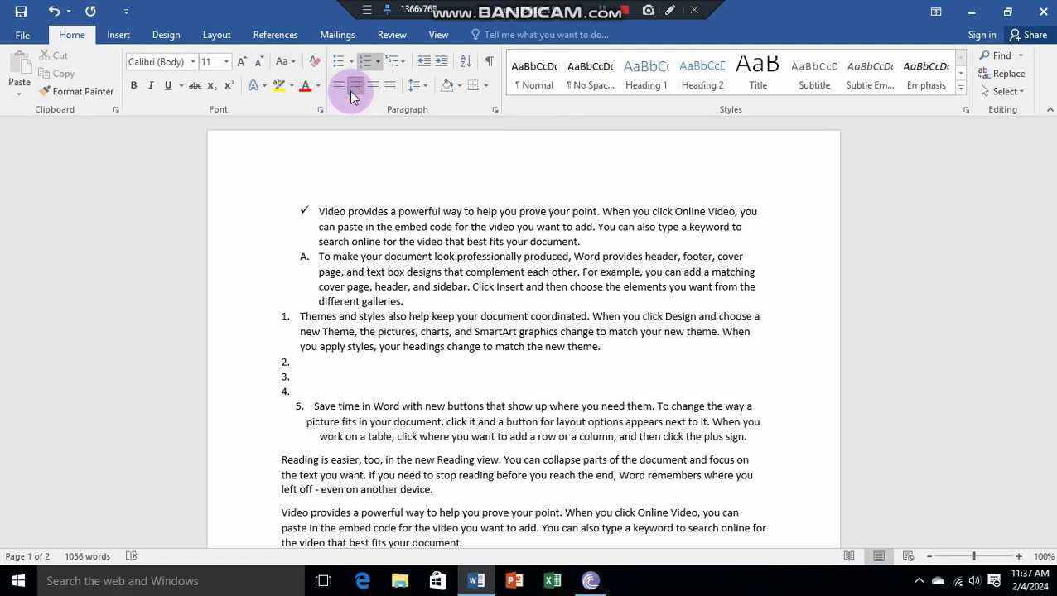
pyautogui.hotkey('ctrl', 'l')
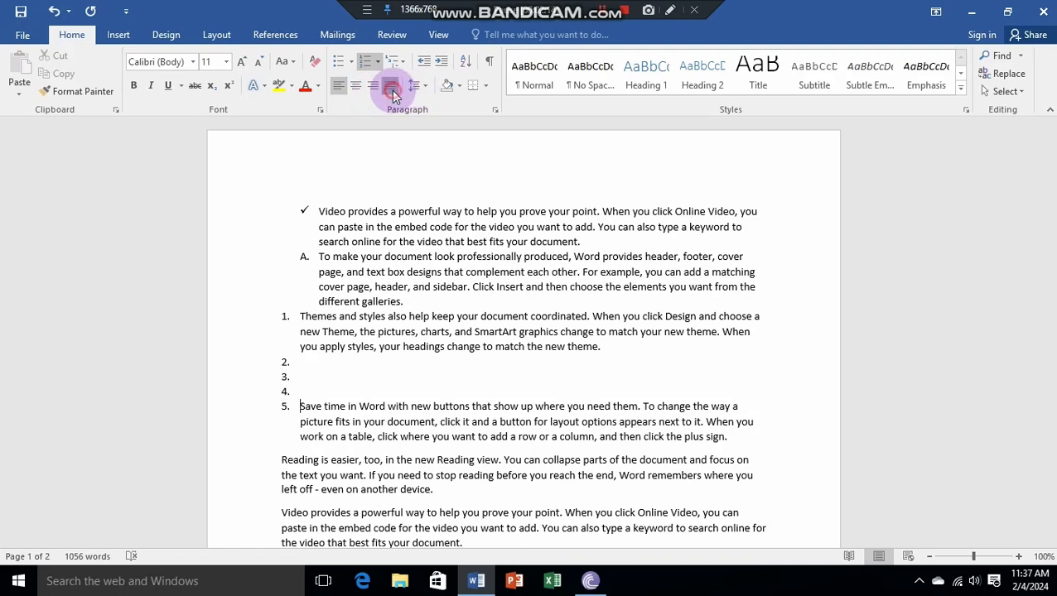
pyautogui.click(375, 88)
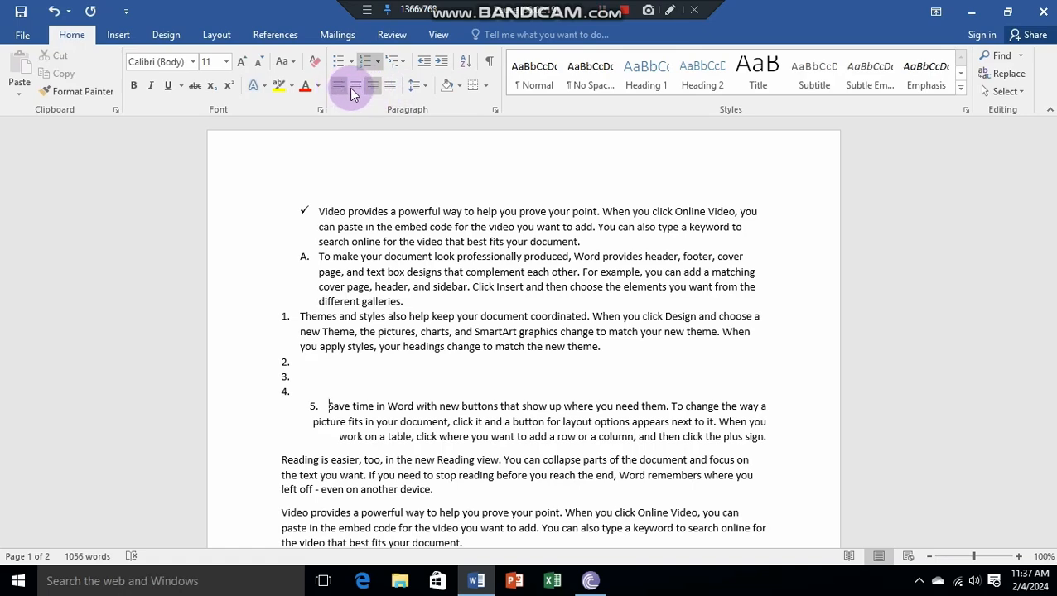
pyautogui.click(353, 91)
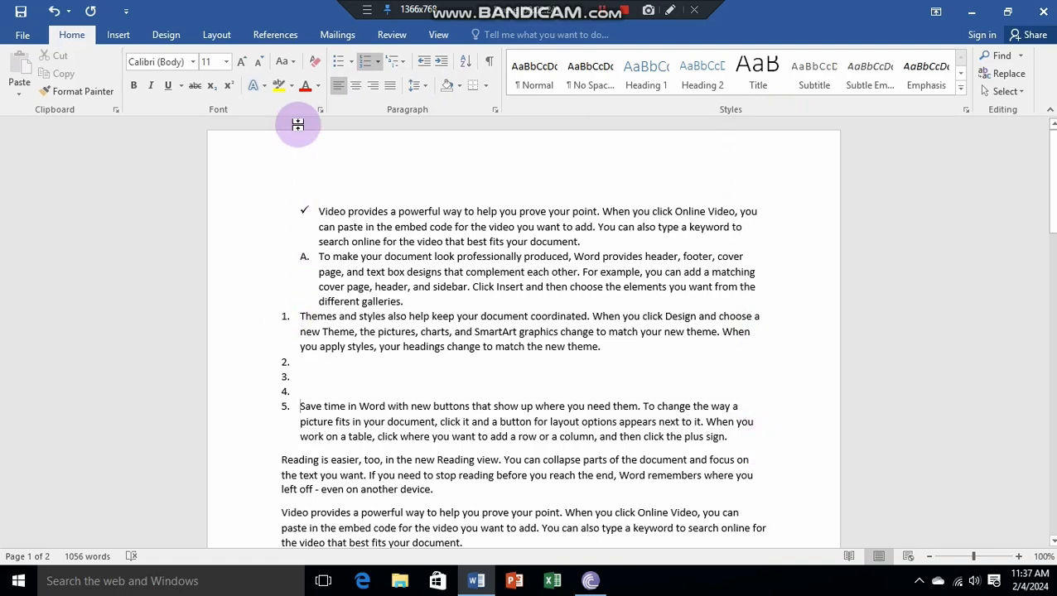
pyautogui.click(355, 86)
pyautogui.click(356, 86)
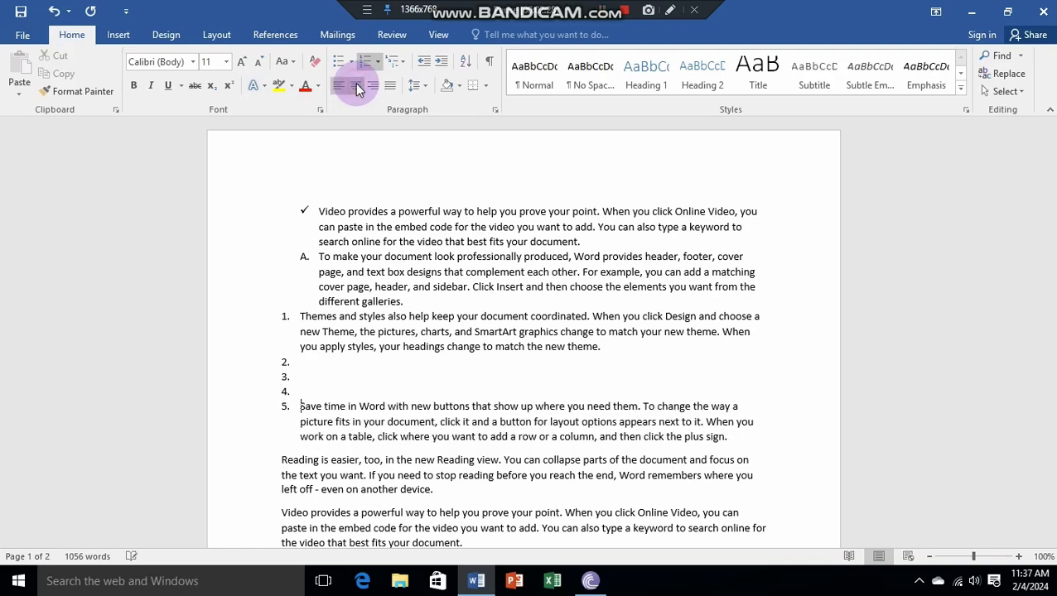
pyautogui.click(356, 87)
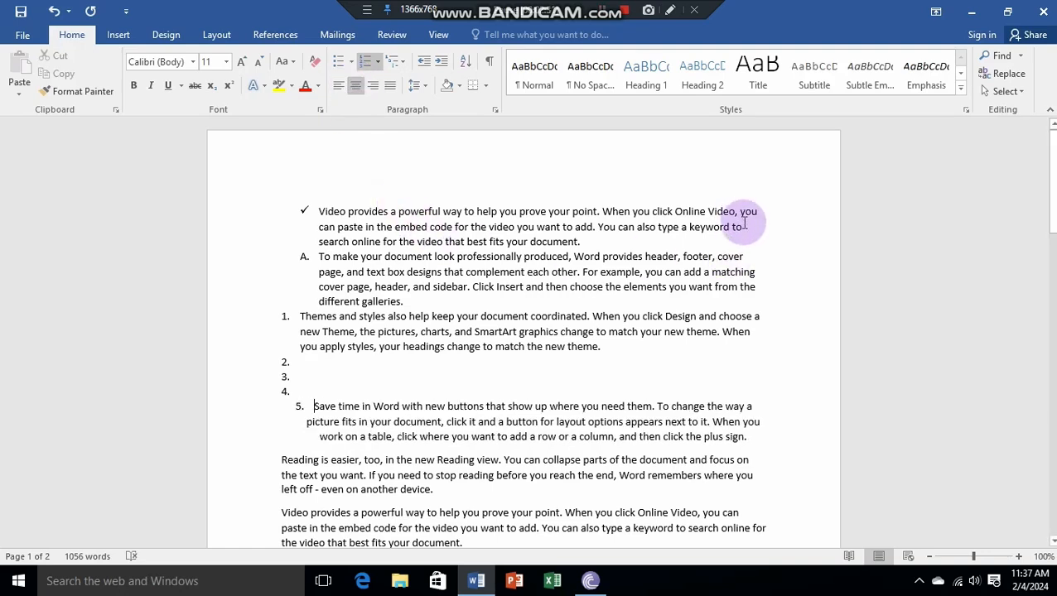
pyautogui.click(339, 86)
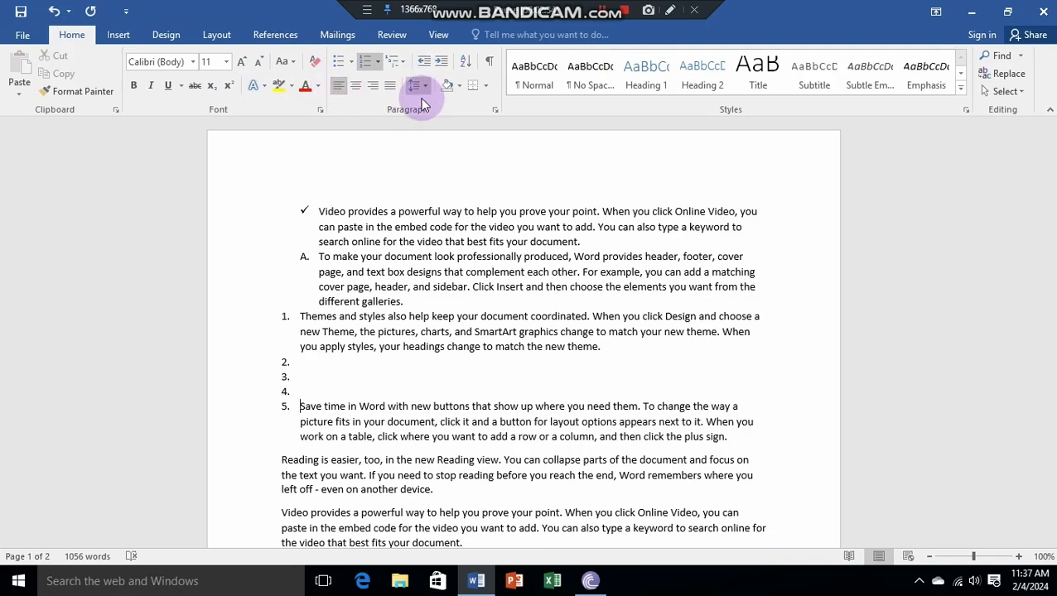
# Step: Set the line spacing of the check-marked paragraph and the paragraph lettered A to 3.0
pyautogui.moveTo(326, 210); pyautogui.dragTo(579, 241)
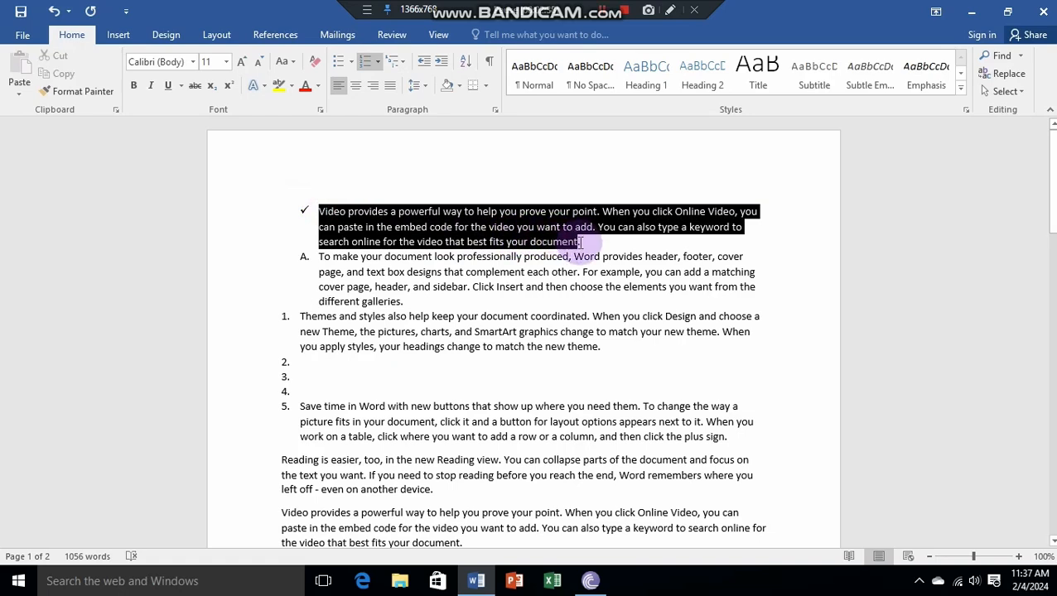
pyautogui.click(581, 242)
pyautogui.moveTo(323, 211); pyautogui.dragTo(638, 255)
pyautogui.click(639, 255)
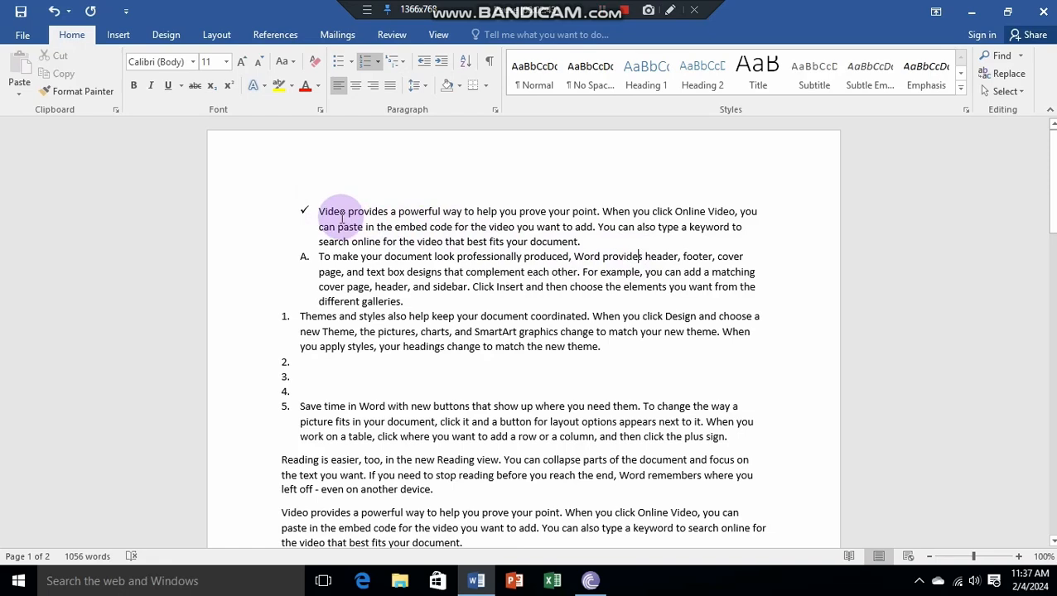
pyautogui.moveTo(332, 213); pyautogui.dragTo(640, 272)
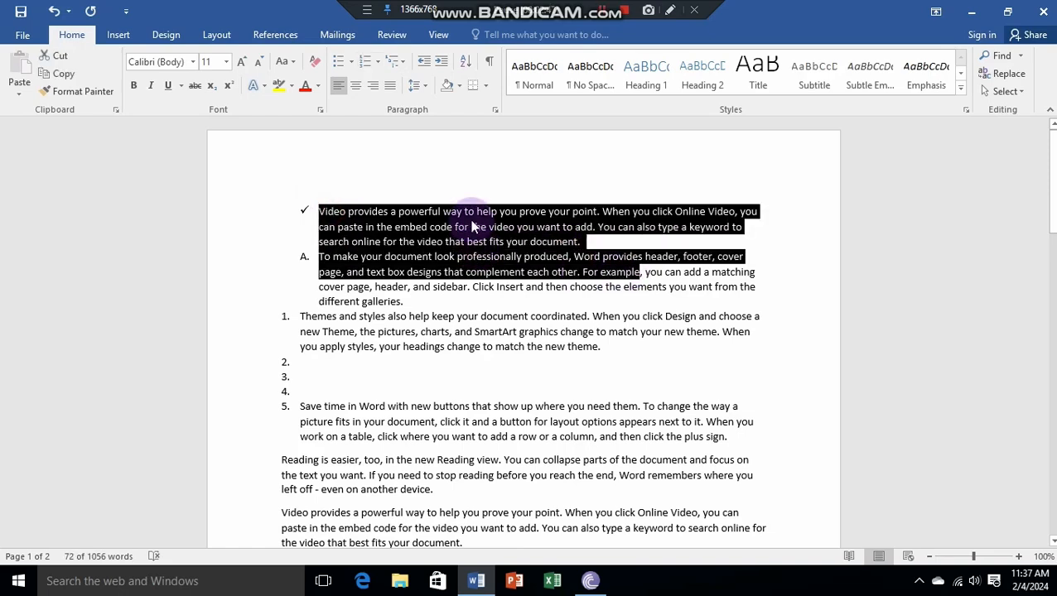
pyautogui.click(427, 82)
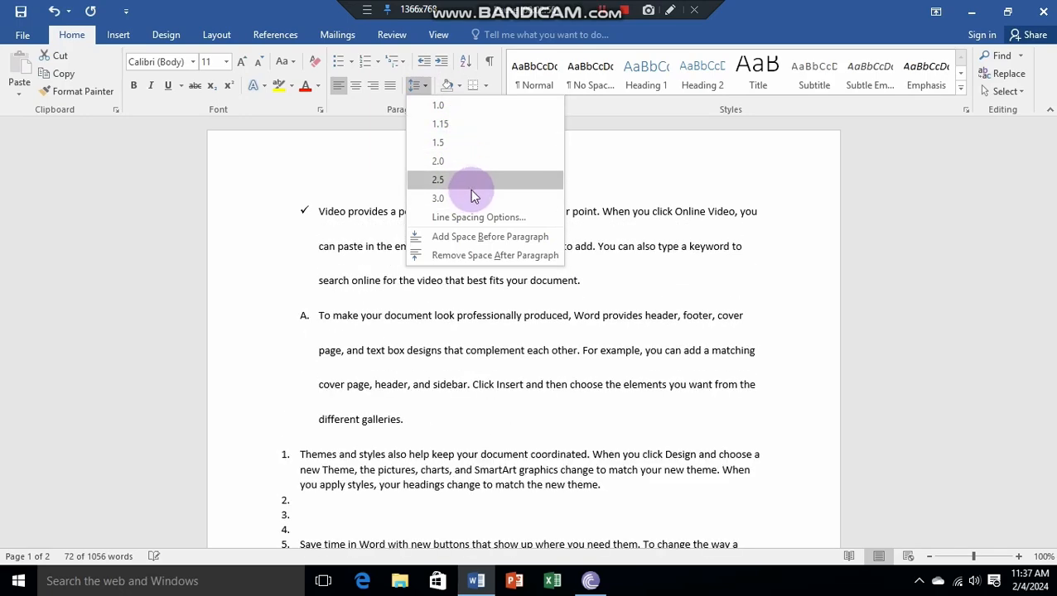
pyautogui.click(477, 199)
pyautogui.click(478, 197)
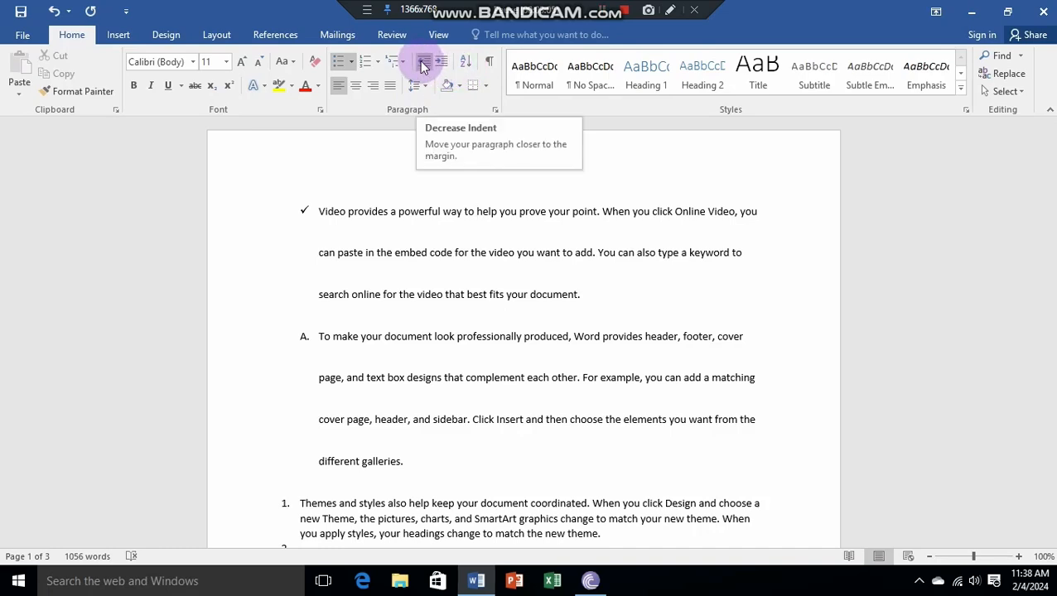
# Step: Try moving the check-marked first paragraph's bullet much further in from the margin and undo the indent change
pyautogui.moveTo(318, 211); pyautogui.dragTo(627, 292)
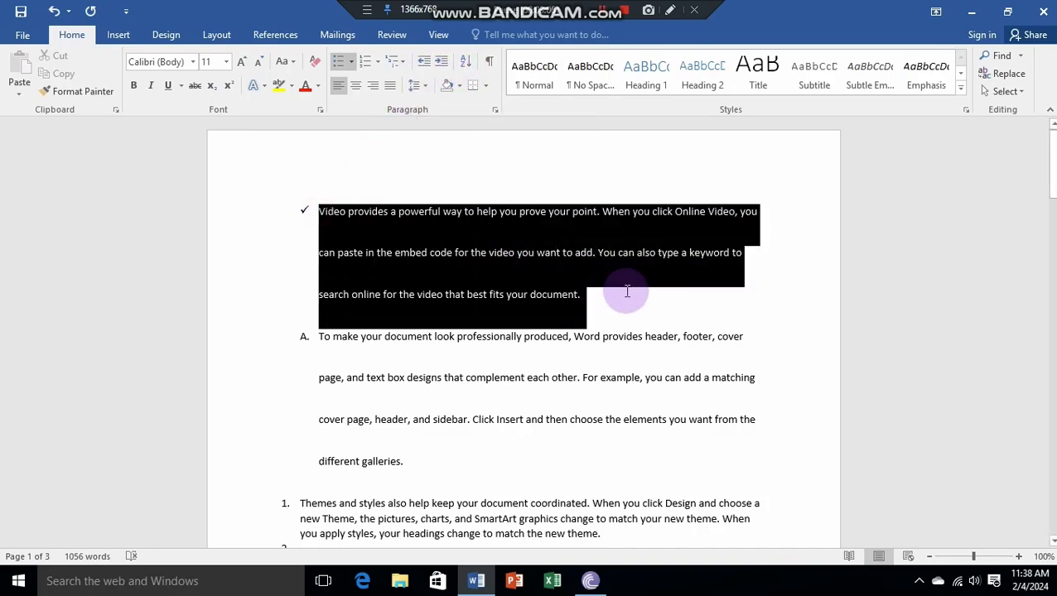
pyautogui.click(628, 297)
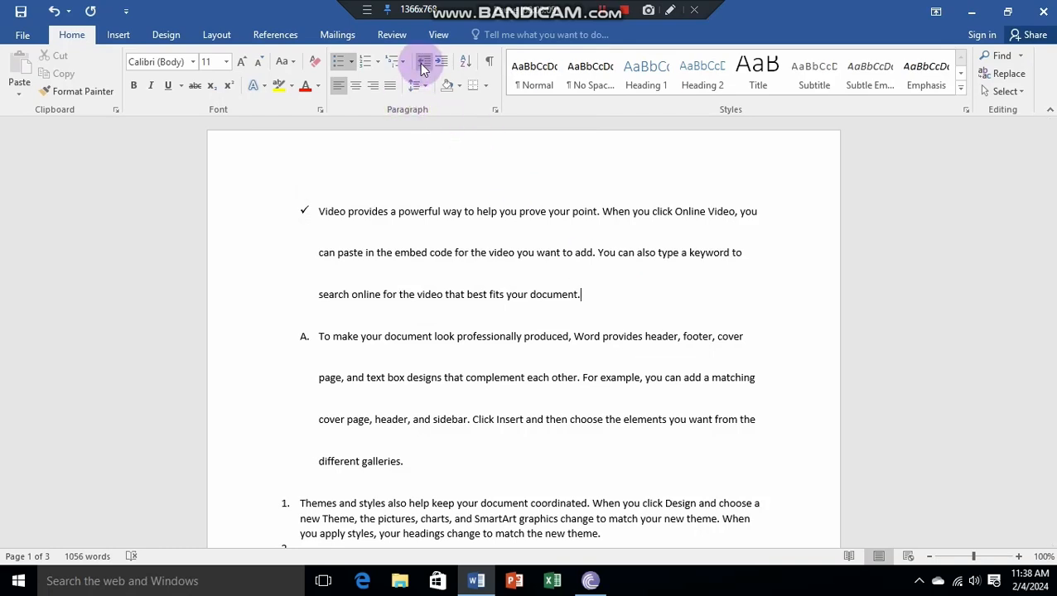
pyautogui.moveTo(320, 214); pyautogui.dragTo(609, 299)
pyautogui.click(618, 299)
pyautogui.moveTo(306, 214); pyautogui.dragTo(609, 323)
pyautogui.scroll(-4, 539, 319)
pyautogui.scroll(4, 547, 300)
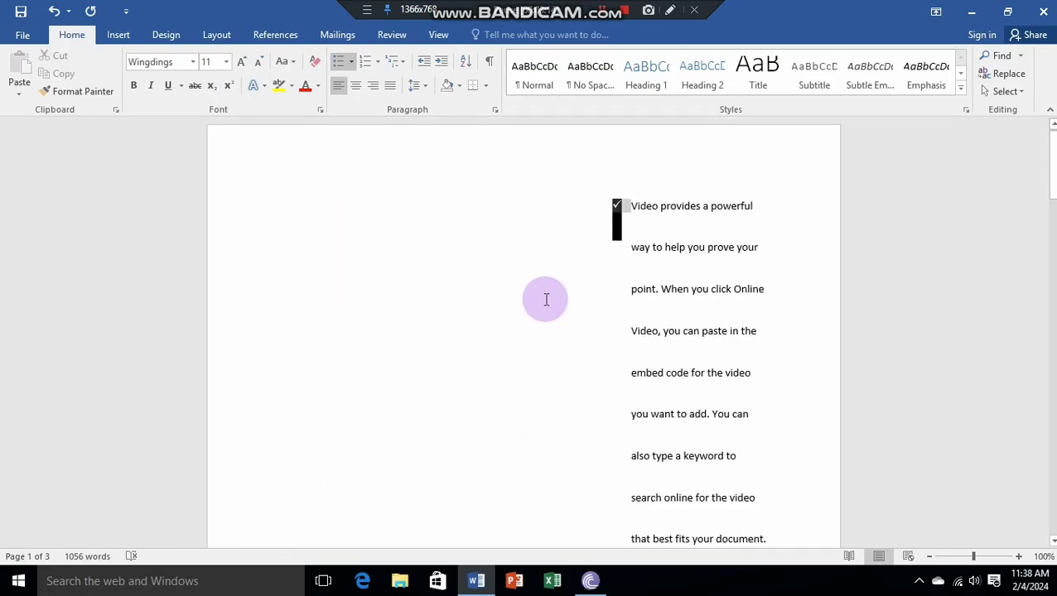
pyautogui.hotkey('ctrl', 'z')
# Step: Select the whole "Save time in Word" list item, dismissing the CCleaner junk-files notification
pyautogui.scroll(-2, 488, 254)
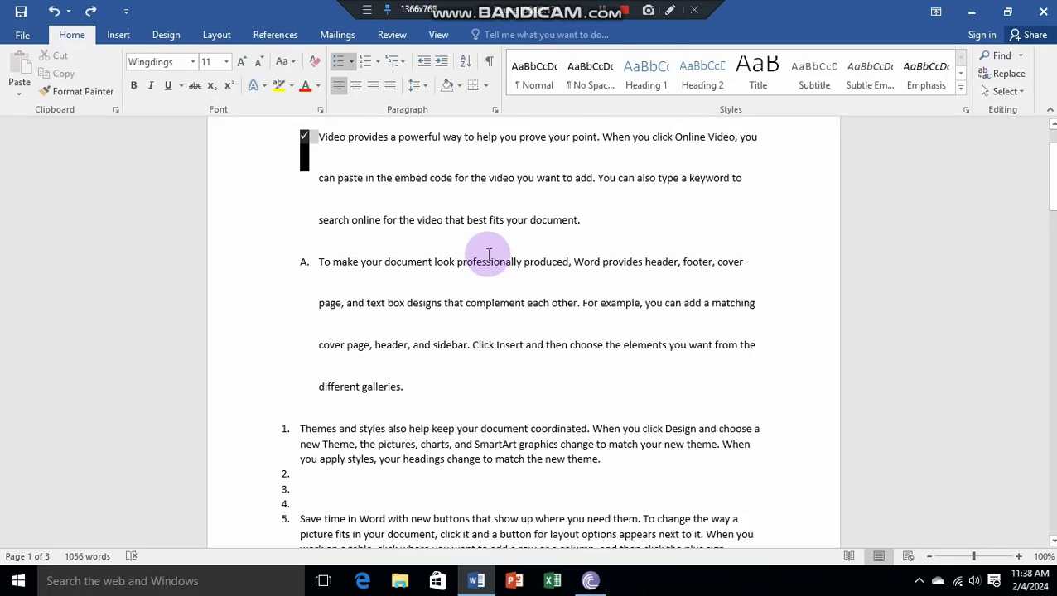
pyautogui.scroll(-5, 489, 254)
pyautogui.moveTo(296, 258); pyautogui.dragTo(708, 290)
pyautogui.click(755, 288)
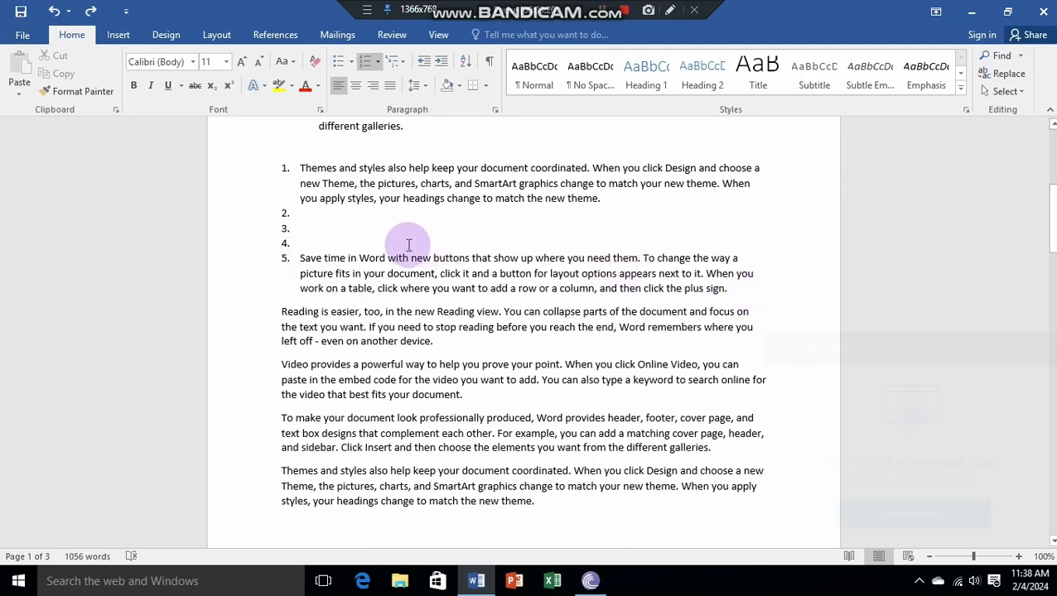
pyautogui.moveTo(299, 258); pyautogui.dragTo(729, 288)
pyautogui.click(731, 288)
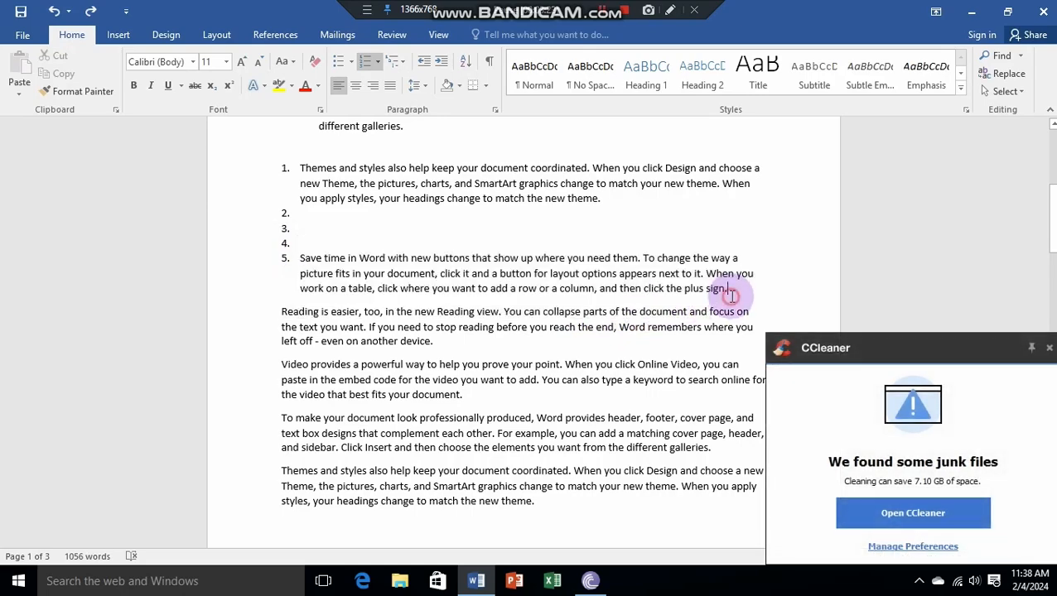
pyautogui.click(1049, 348)
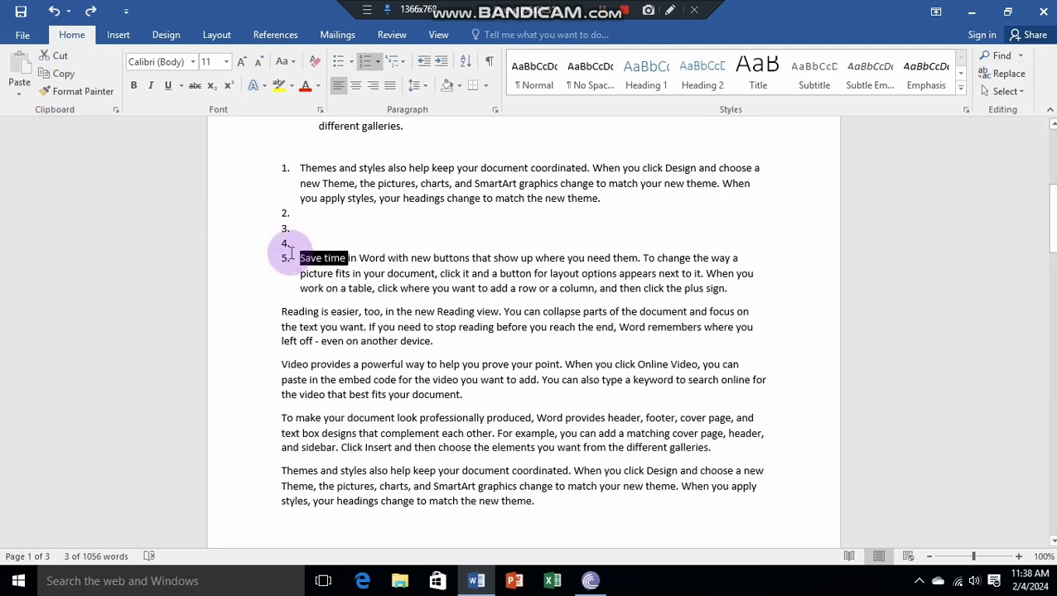
pyautogui.hotkey('ctrl', 'shift', 'Right')
pyautogui.hotkey('ctrl', 'shift', 'Right')
pyautogui.hotkey('ctrl', 'shift', 'Down')
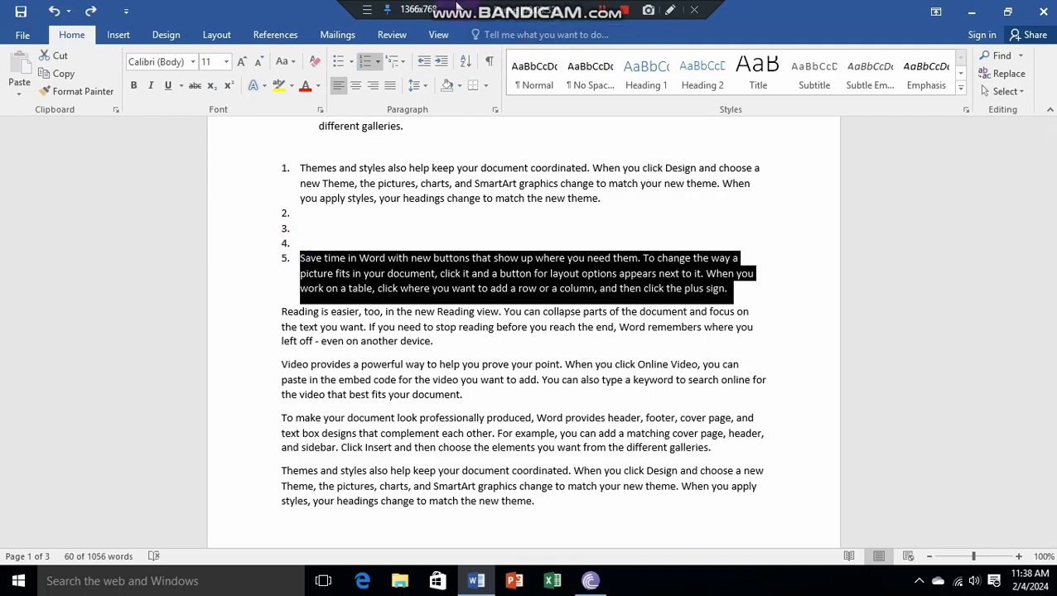
# Step: Try demoting the "Save time in Word" item to deeper list levels and promote it back to item 5
pyautogui.click(441, 63)
pyautogui.click(441, 63)
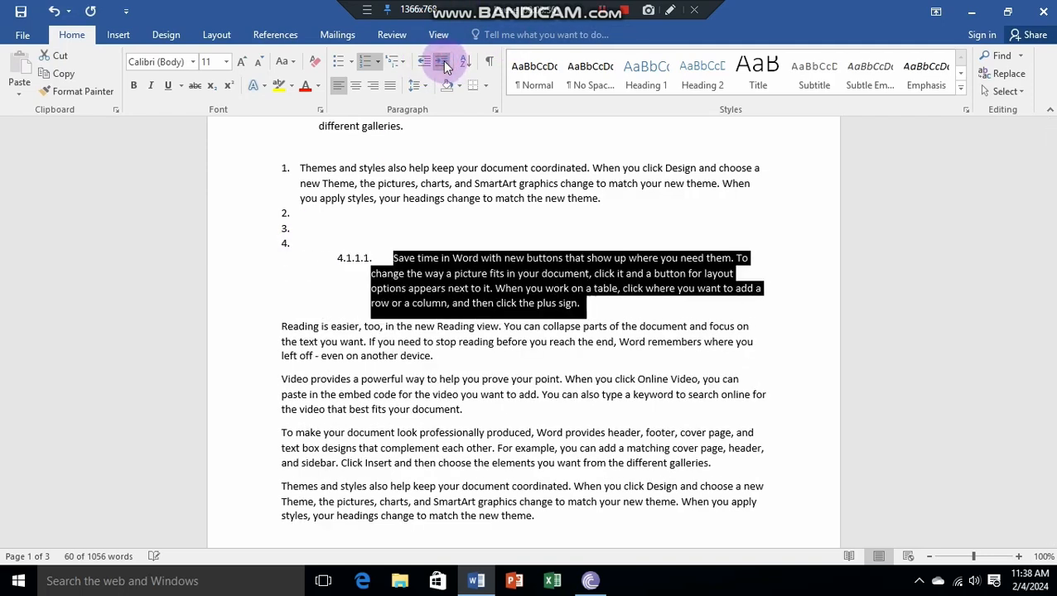
pyautogui.click(443, 63)
pyautogui.click(443, 64)
pyautogui.click(443, 63)
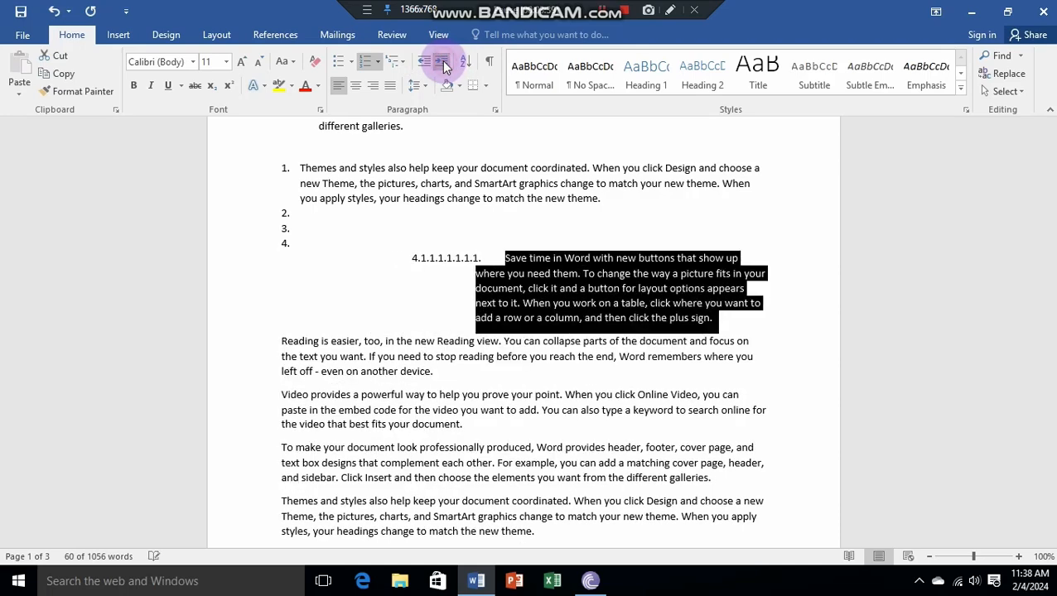
pyautogui.click(442, 63)
pyautogui.click(421, 64)
pyautogui.click(421, 64)
pyautogui.click(420, 65)
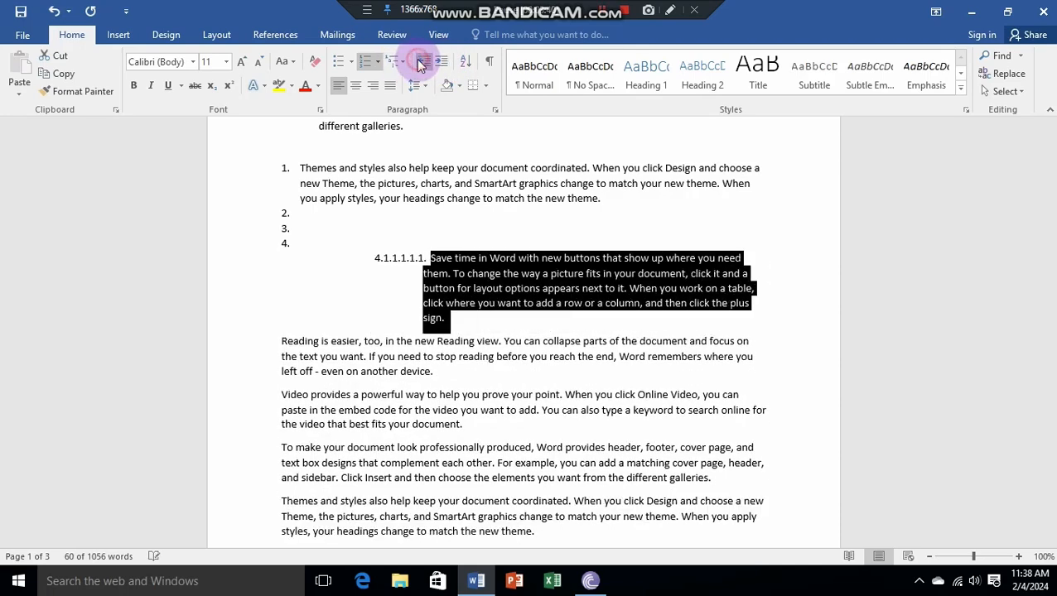
pyautogui.click(421, 64)
pyautogui.click(421, 65)
pyautogui.click(420, 65)
pyautogui.click(421, 65)
pyautogui.click(421, 65)
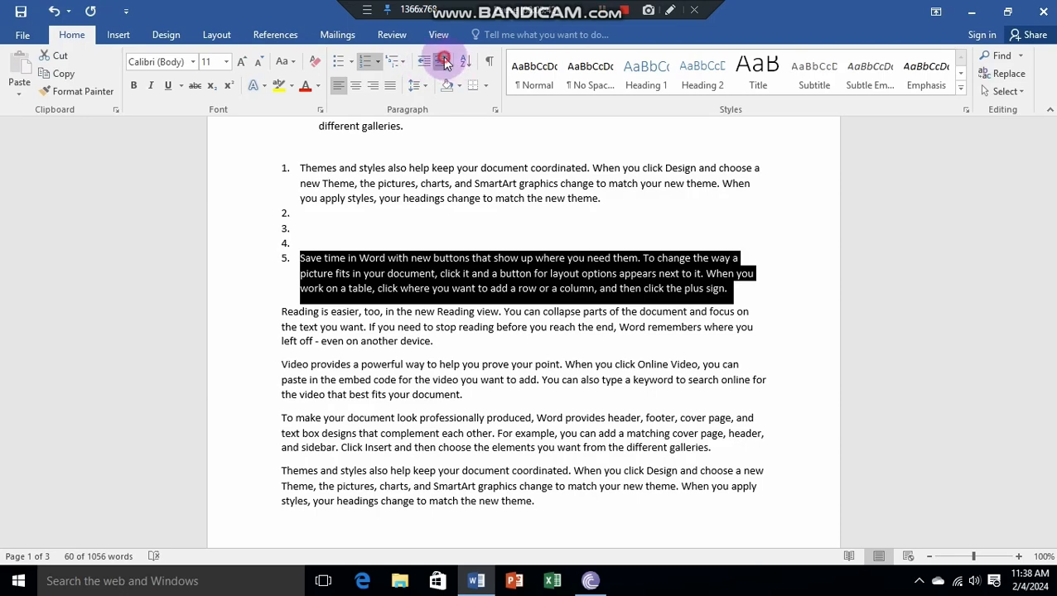
# Step: Increase the "Save time in Word" item's indent to level 4.1.1.1.1.1.1.1.1 and decrease it again to the first list level
pyautogui.click(443, 64)
pyautogui.click(443, 64)
pyautogui.click(443, 64)
pyautogui.click(443, 63)
pyautogui.click(444, 64)
pyautogui.click(443, 64)
pyautogui.click(443, 64)
pyautogui.click(443, 64)
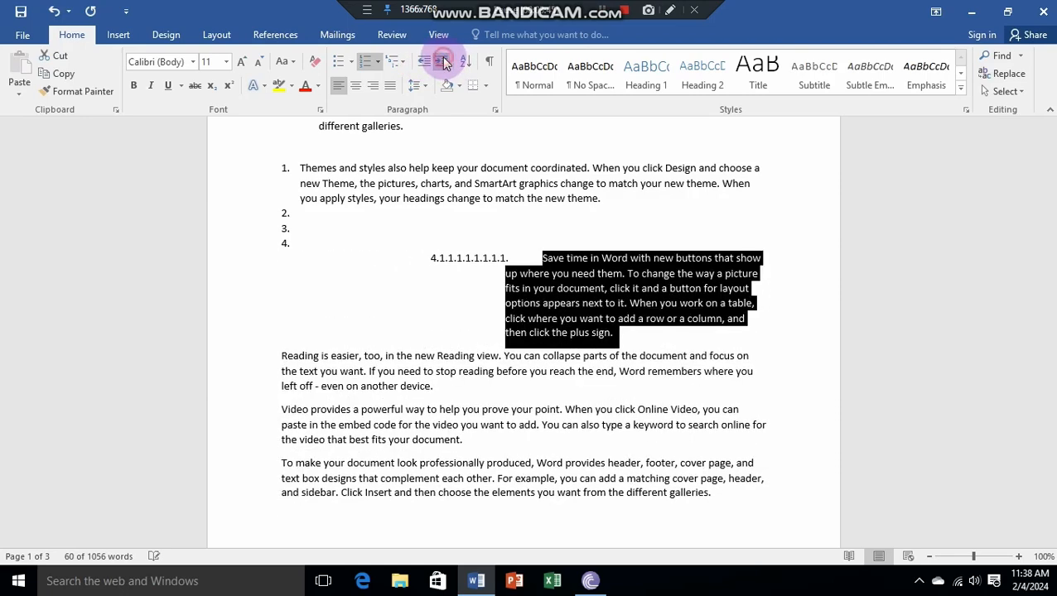
pyautogui.click(423, 64)
pyautogui.click(423, 64)
pyautogui.click(423, 63)
pyautogui.click(423, 64)
pyautogui.click(422, 63)
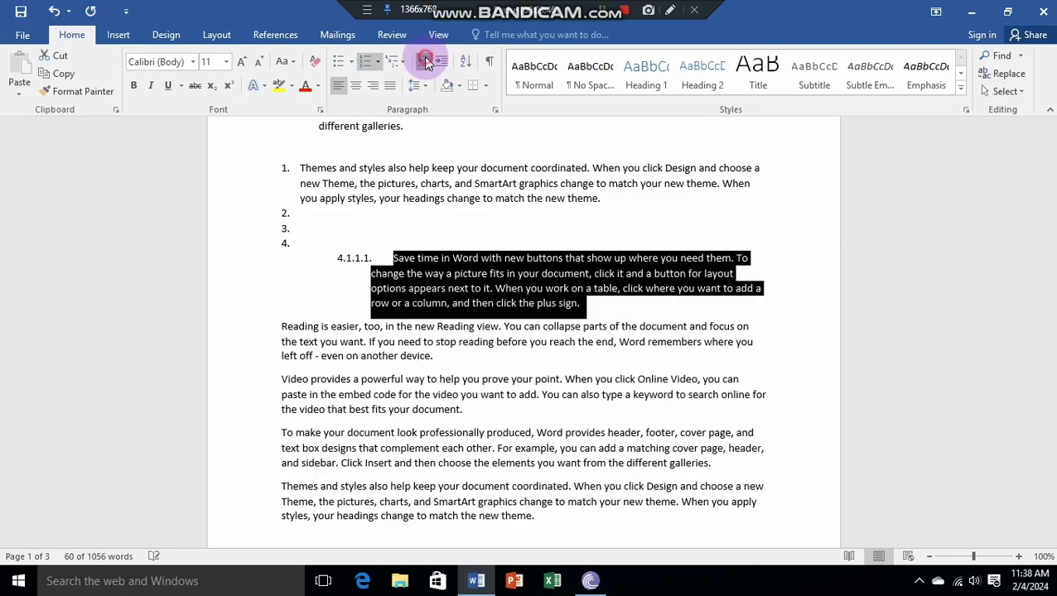
pyautogui.click(422, 64)
pyautogui.click(422, 64)
pyautogui.click(422, 64)
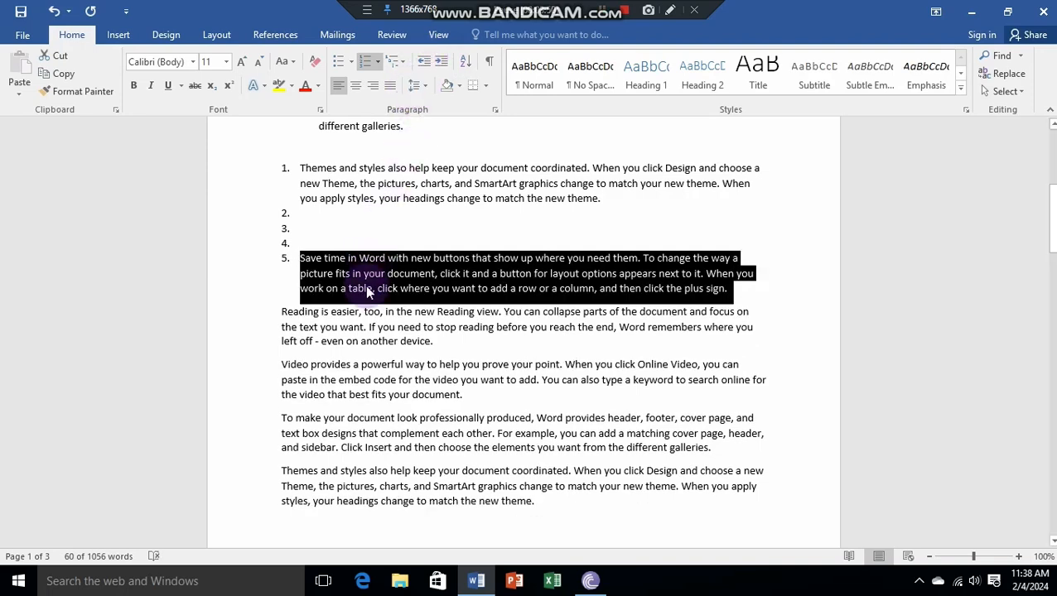
# Step: Shade the "Save time in Word" list item with a dark orange theme colour
pyautogui.click(462, 86)
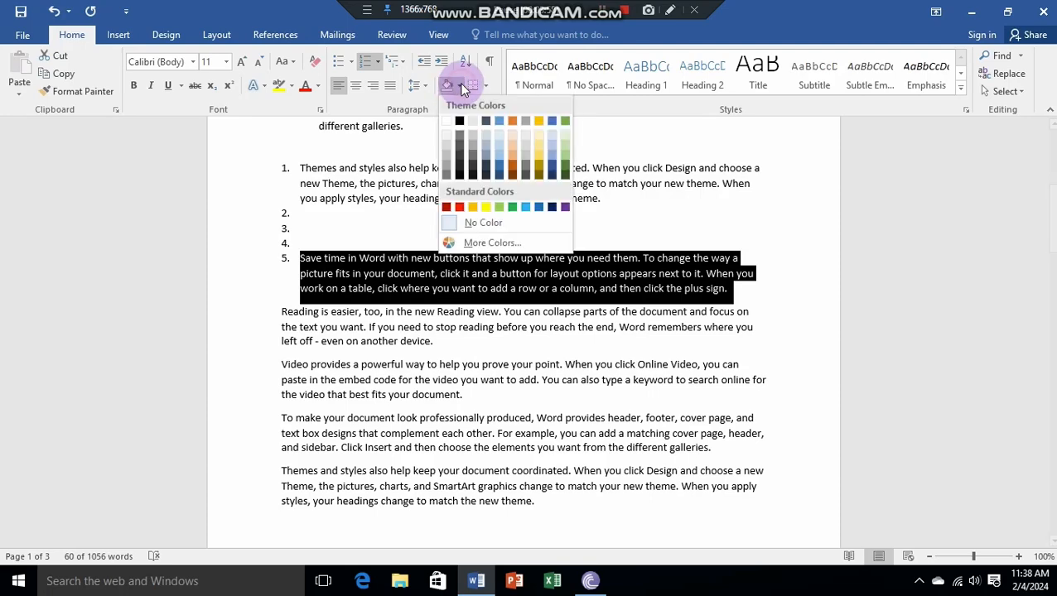
pyautogui.click(512, 164)
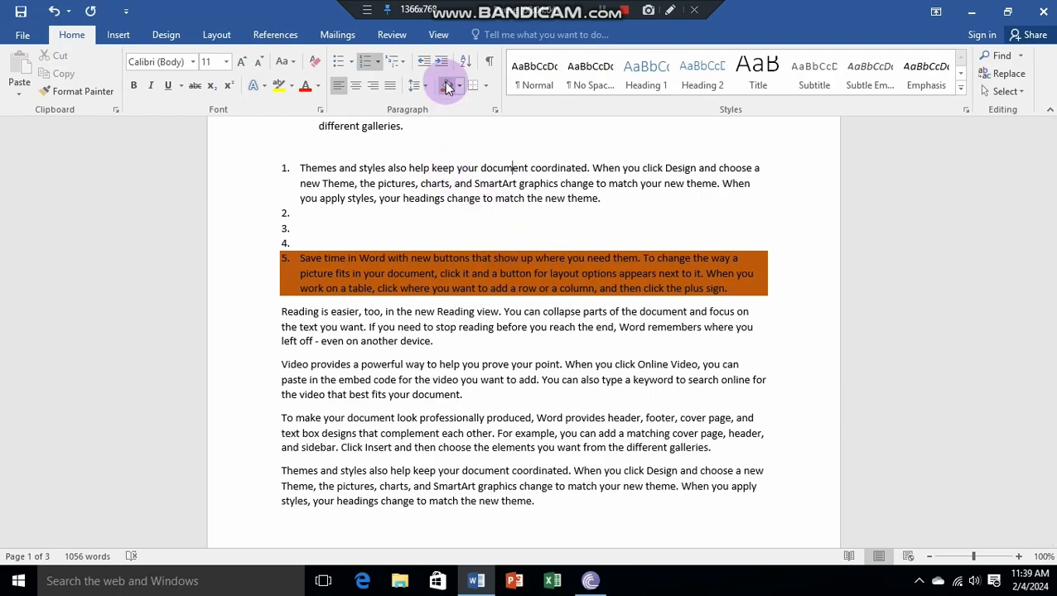
# Step: Try copying the formatting of a word in the shaded item onto the "Reading is easier" paragraph with Format Painter
pyautogui.doubleClick(406, 274)
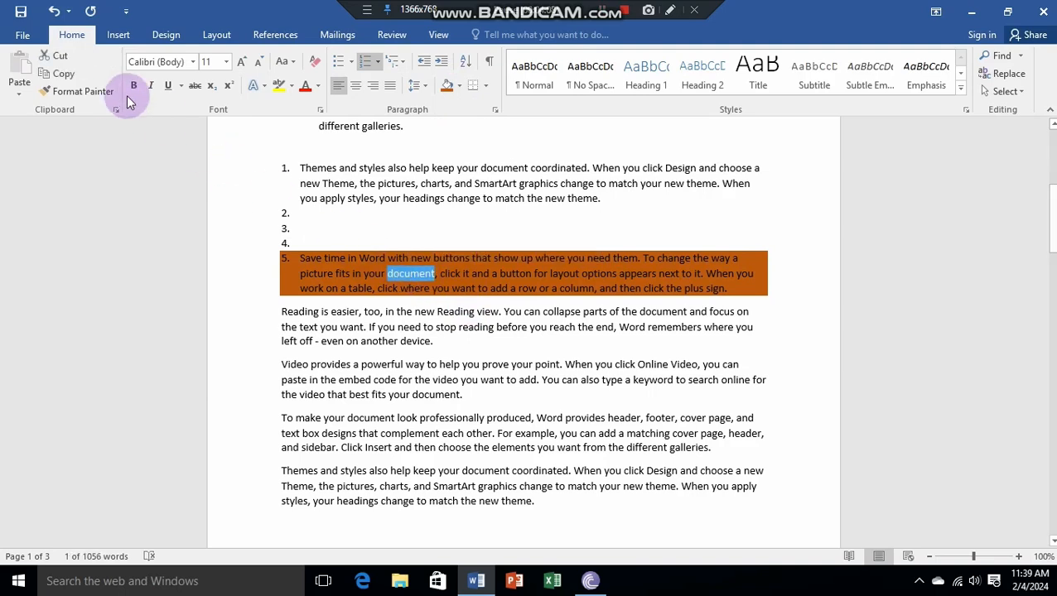
pyautogui.click(83, 91)
pyautogui.moveTo(299, 327); pyautogui.dragTo(500, 354)
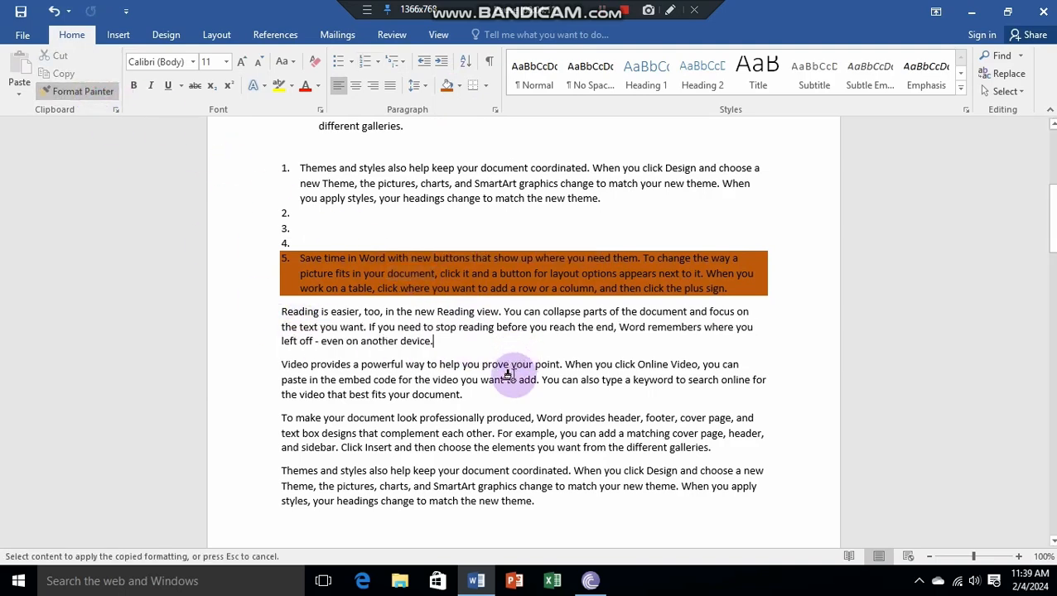
pyautogui.click(420, 273)
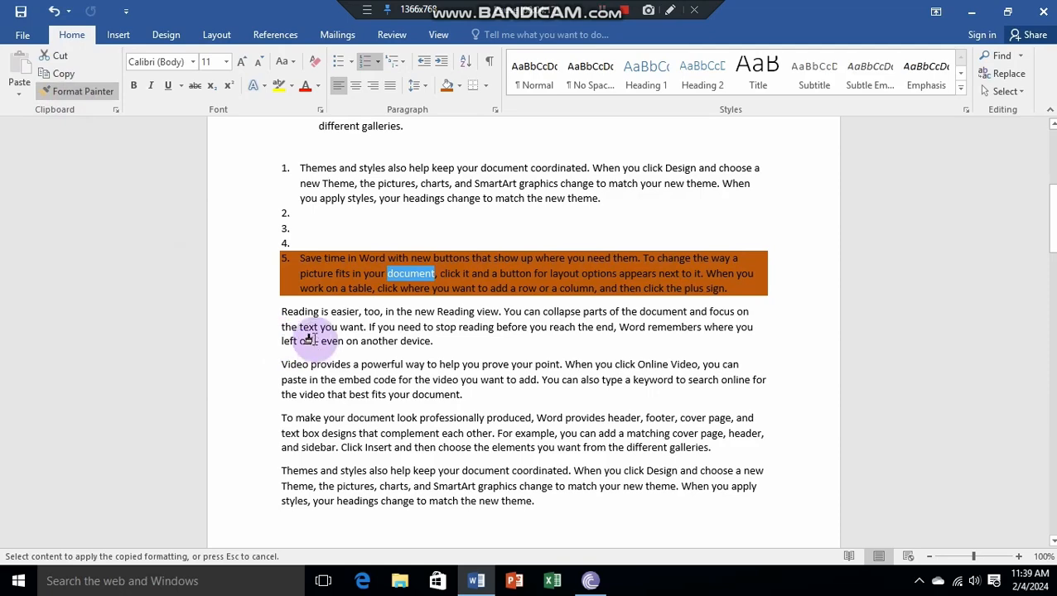
pyautogui.moveTo(284, 314); pyautogui.dragTo(458, 346)
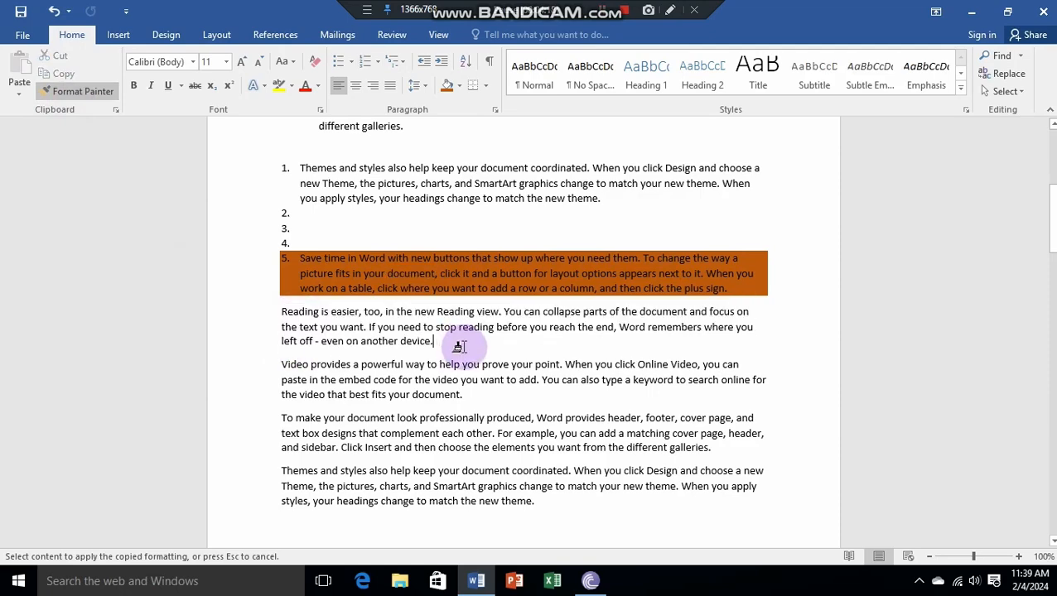
pyautogui.moveTo(348, 245)
pyautogui.mouseDown()
pyautogui.moveTo(489, 298)
pyautogui.moveTo(447, 306)
pyautogui.mouseUp()
pyautogui.doubleClick(338, 275)
pyautogui.click(50, 97)
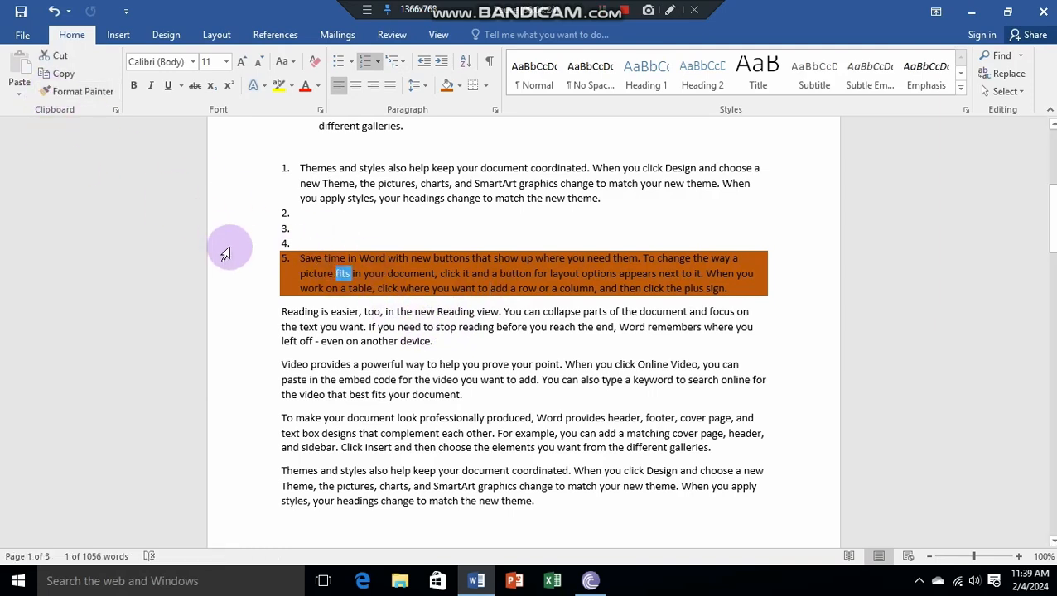
pyautogui.click(456, 346)
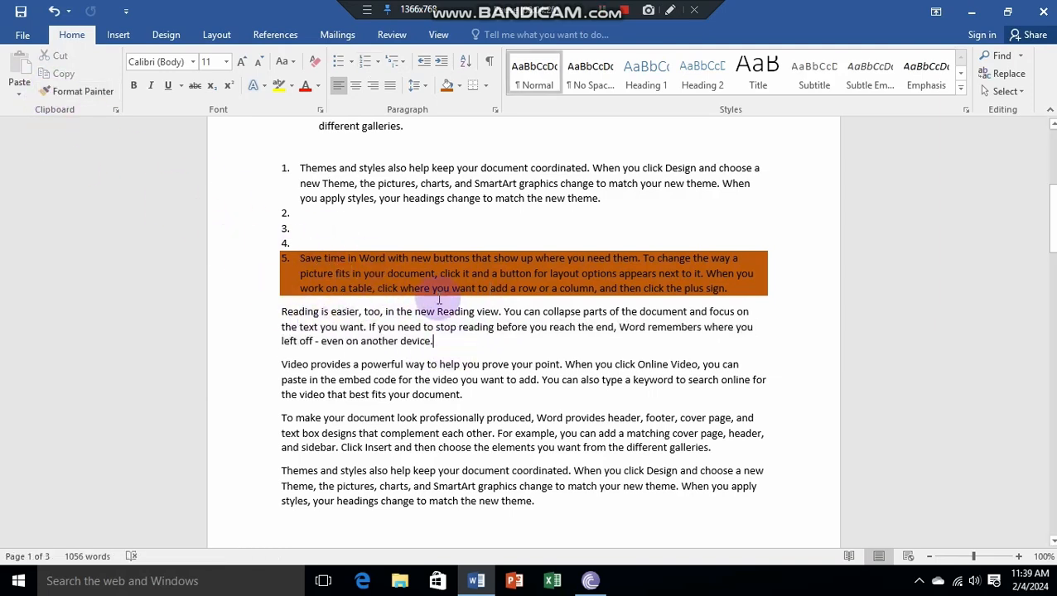
# Step: Sort all of the document's paragraphs by text in descending order
pyautogui.click(466, 66)
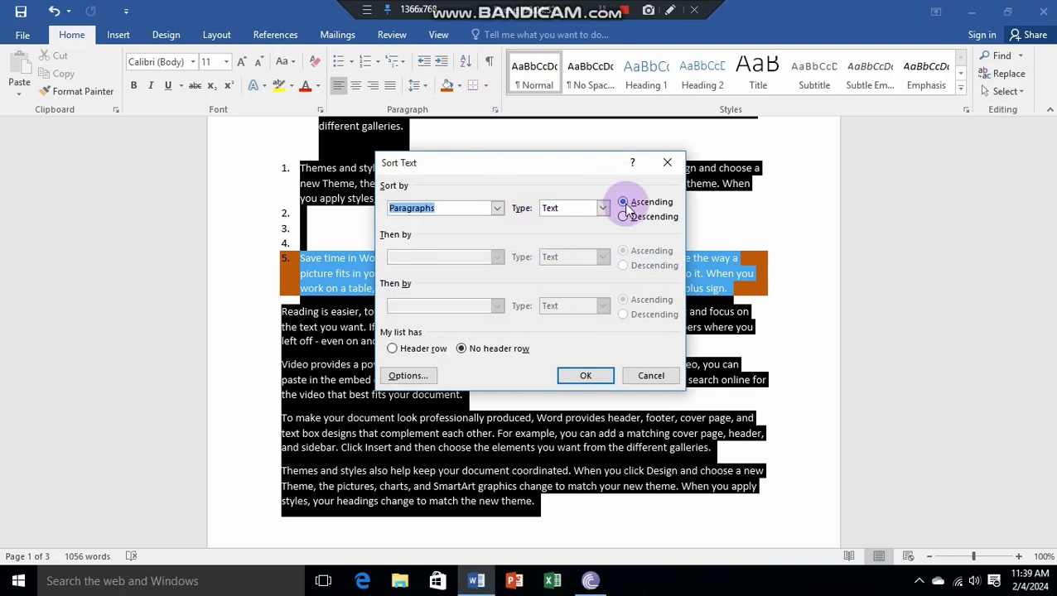
pyautogui.doubleClick(637, 220)
pyautogui.scroll(5, 593, 267)
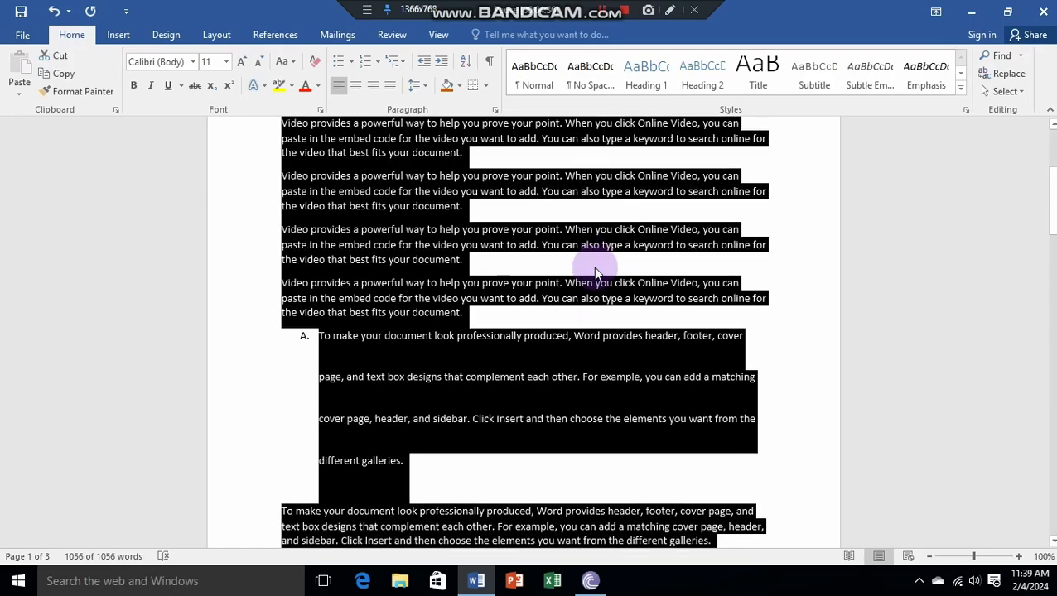
# Step: Re-sort all paragraphs by text in ascending order and look through the reordered document
pyautogui.click(474, 73)
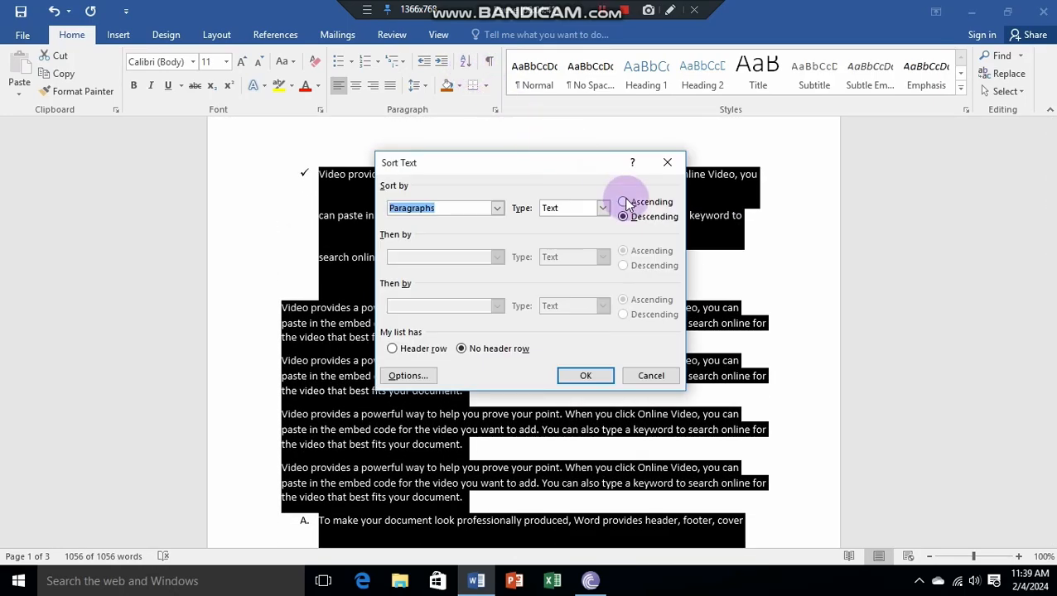
pyautogui.press('Return')
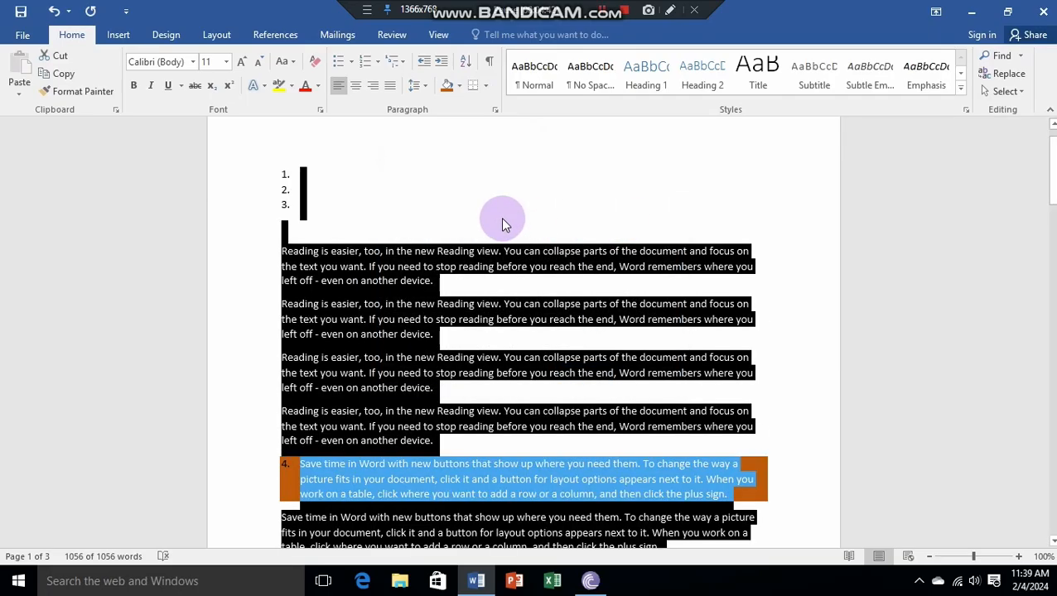
pyautogui.scroll(-7, 503, 221)
pyautogui.scroll(5, 503, 222)
pyautogui.scroll(-15, 503, 222)
pyautogui.scroll(-12, 503, 222)
pyautogui.scroll(5, 503, 222)
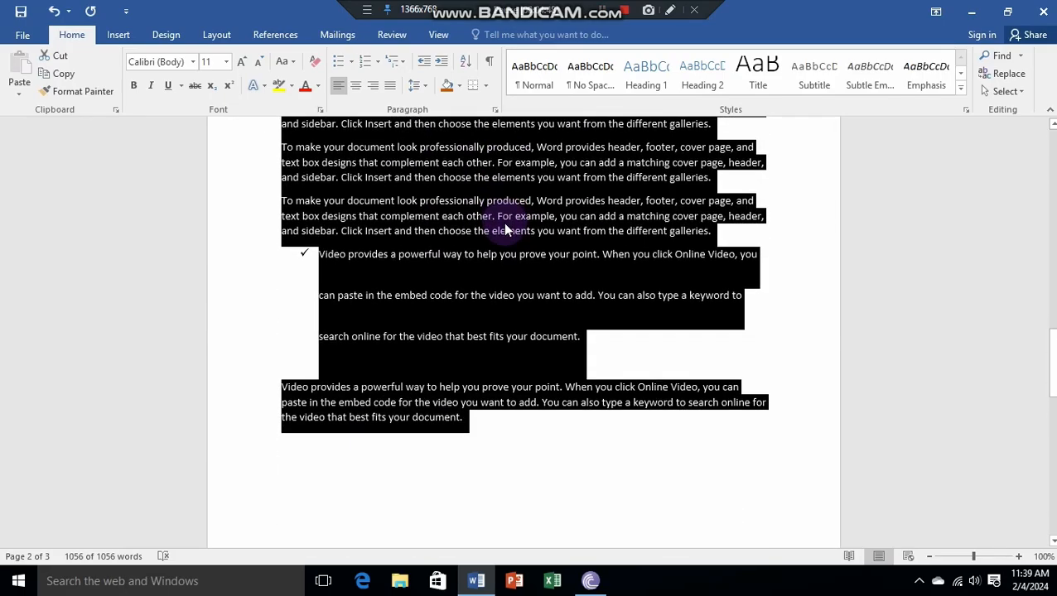
pyautogui.scroll(-1, 502, 222)
pyautogui.scroll(9, 503, 221)
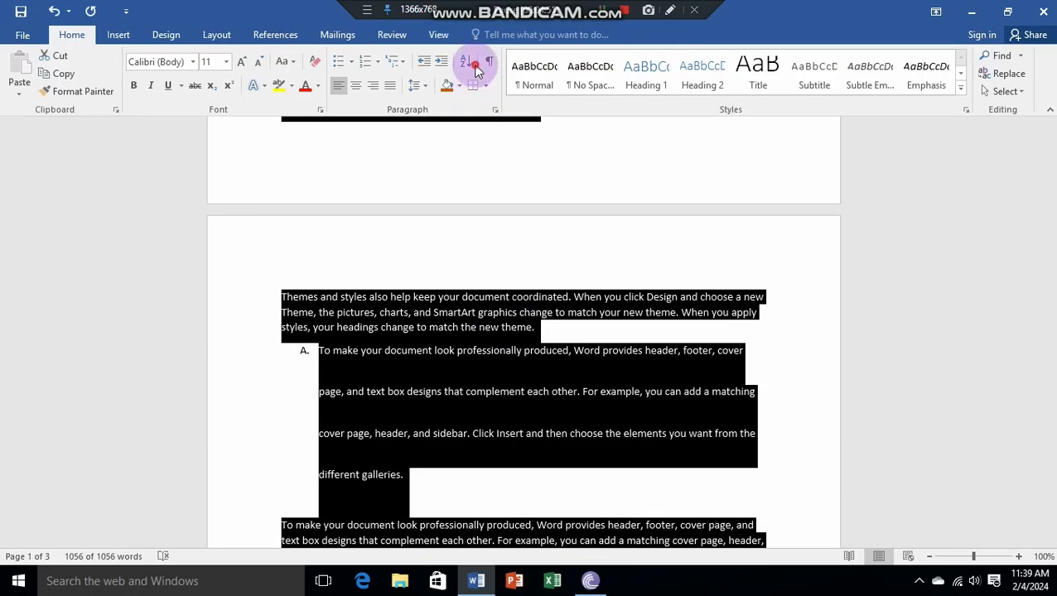
# Step: Sort the paragraphs by text in descending order again, repeat the same sort, and return to the start of the document
pyautogui.click(466, 62)
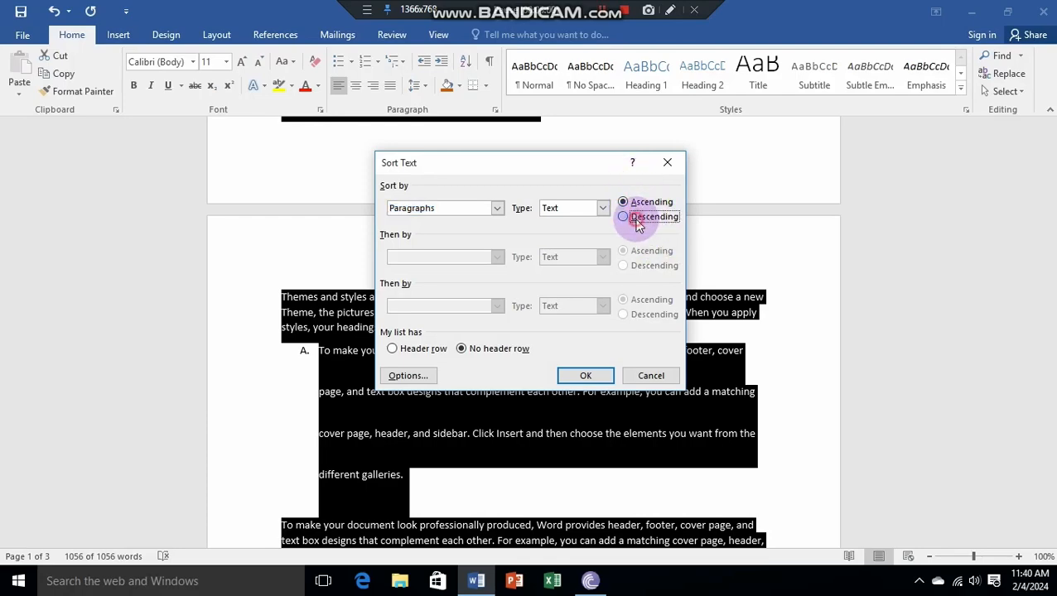
pyautogui.click(639, 218)
pyautogui.press('Return')
pyautogui.click(637, 220)
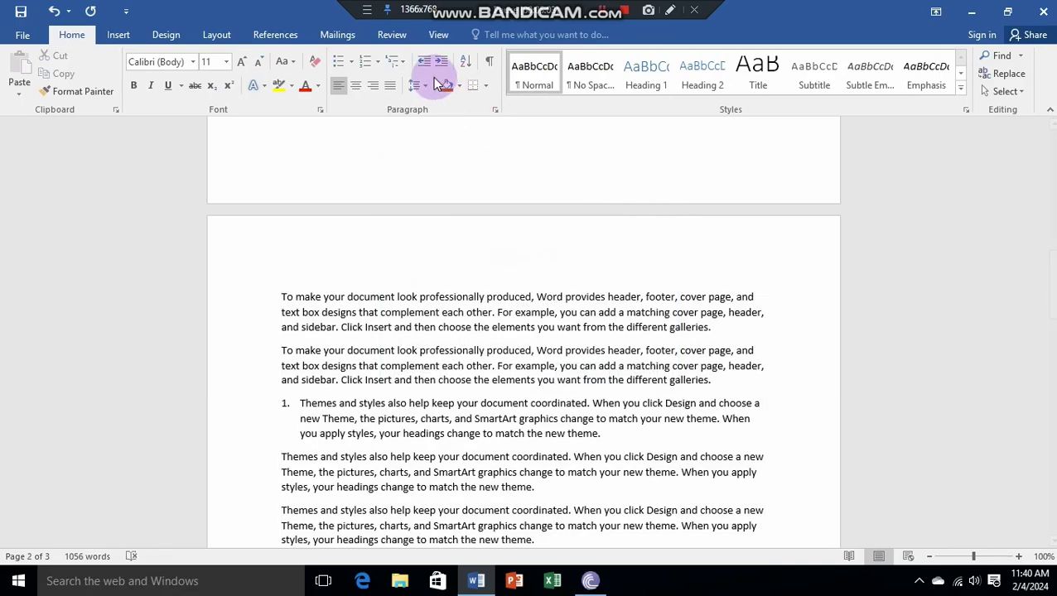
pyautogui.click(465, 62)
pyautogui.click(630, 217)
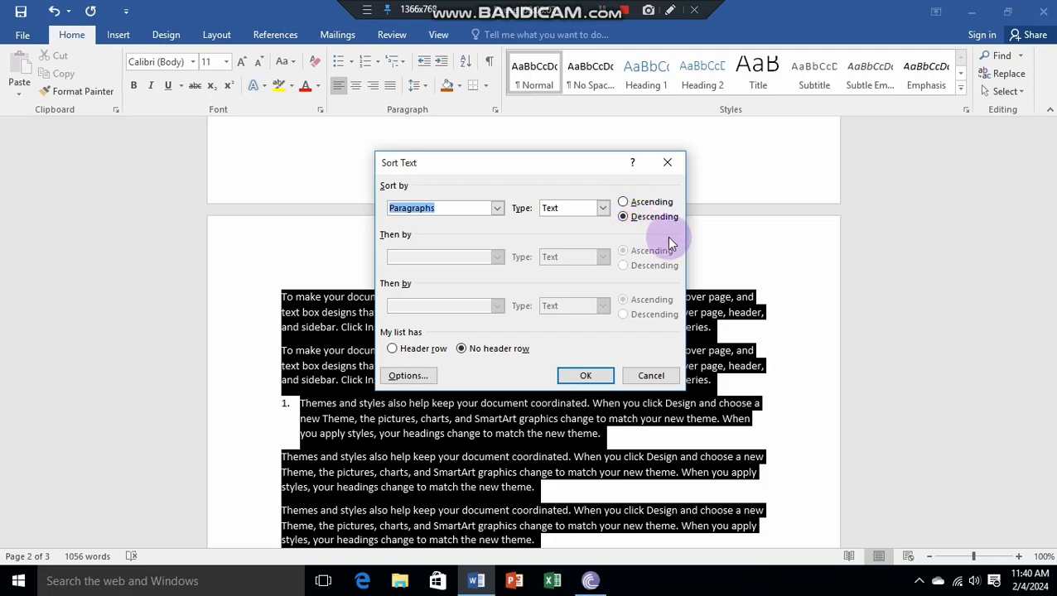
pyautogui.click(598, 374)
pyautogui.click(603, 372)
pyautogui.scroll(10, 602, 373)
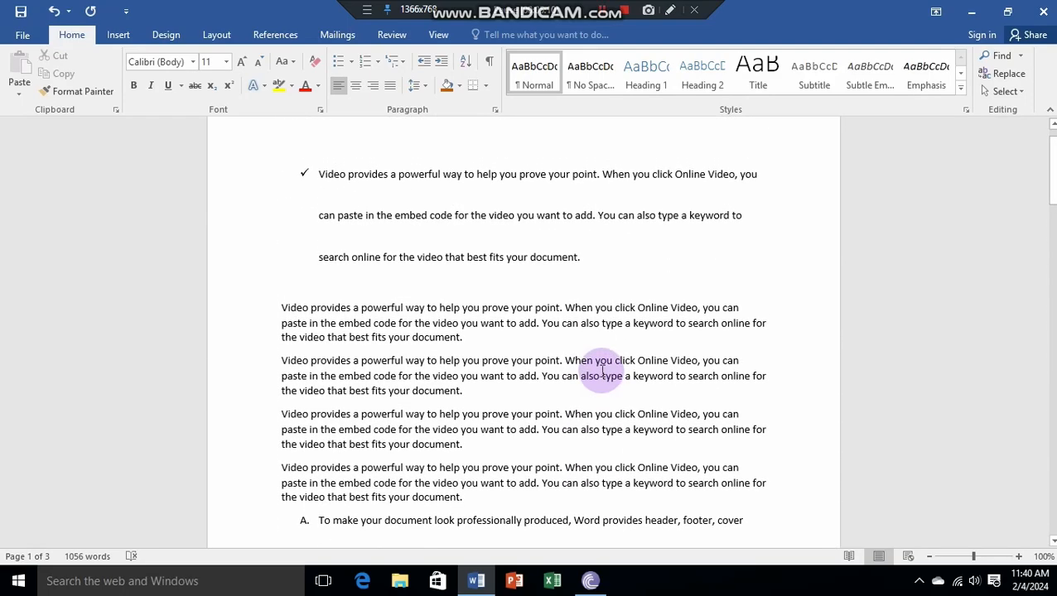
pyautogui.scroll(1, 602, 373)
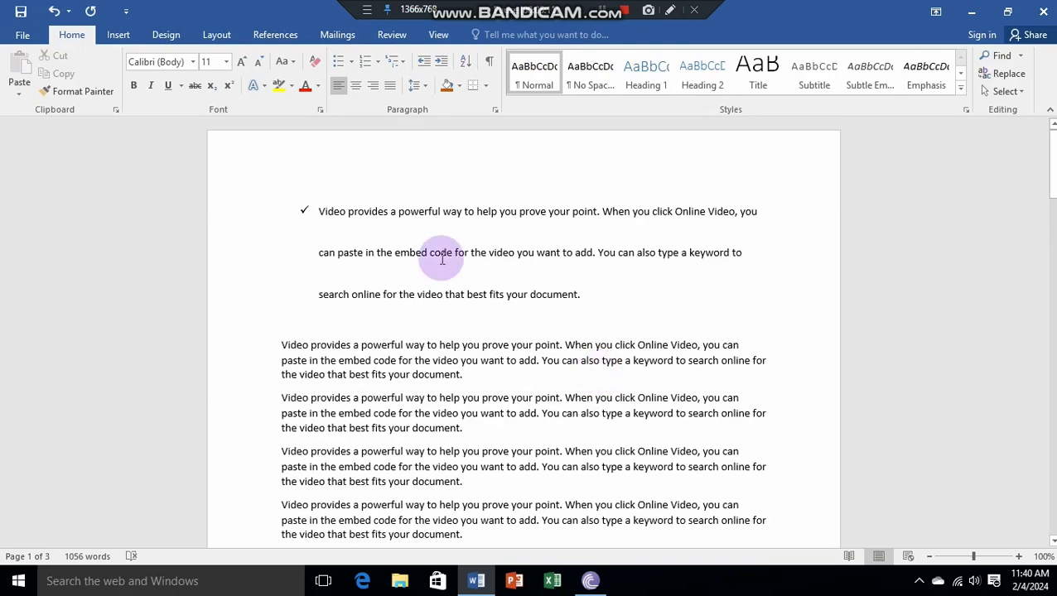
# Step: Show the paragraph marks and hidden formatting symbols and look at them through the document
pyautogui.click(490, 69)
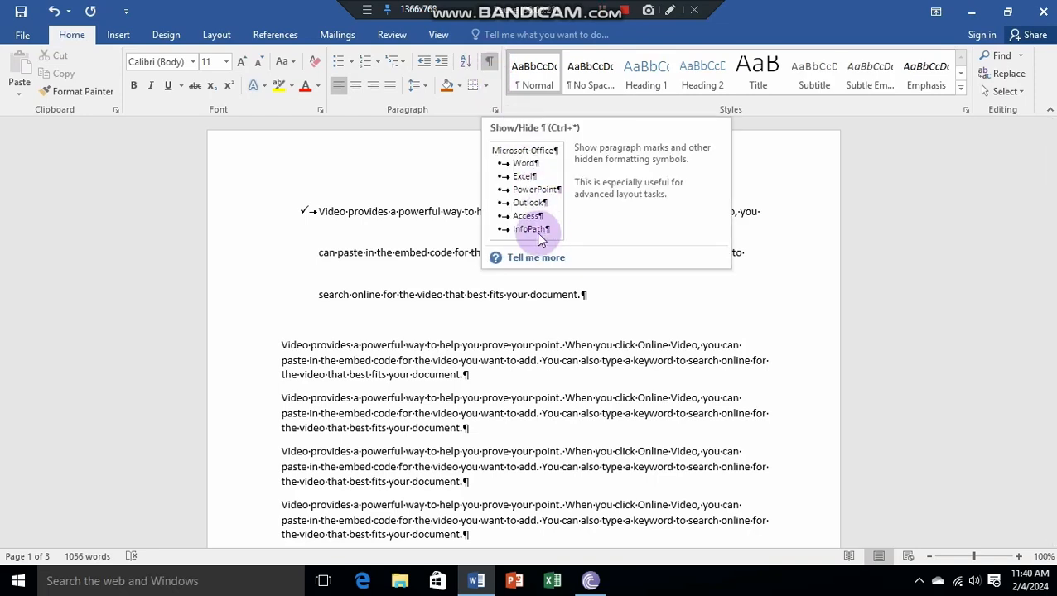
pyautogui.click(373, 259)
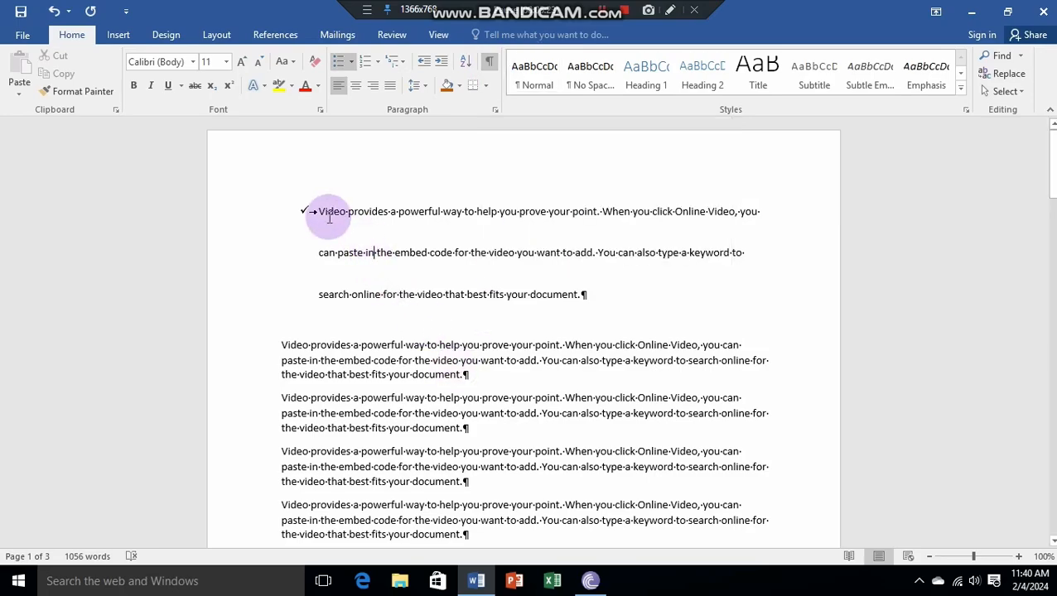
pyautogui.scroll(-15, 318, 219)
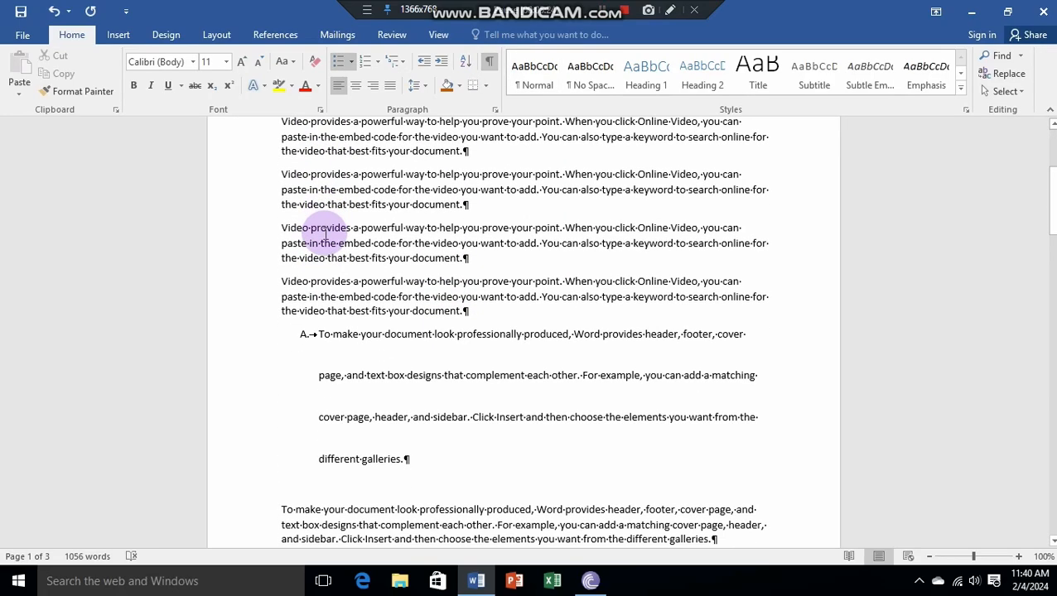
pyautogui.scroll(-8, 336, 237)
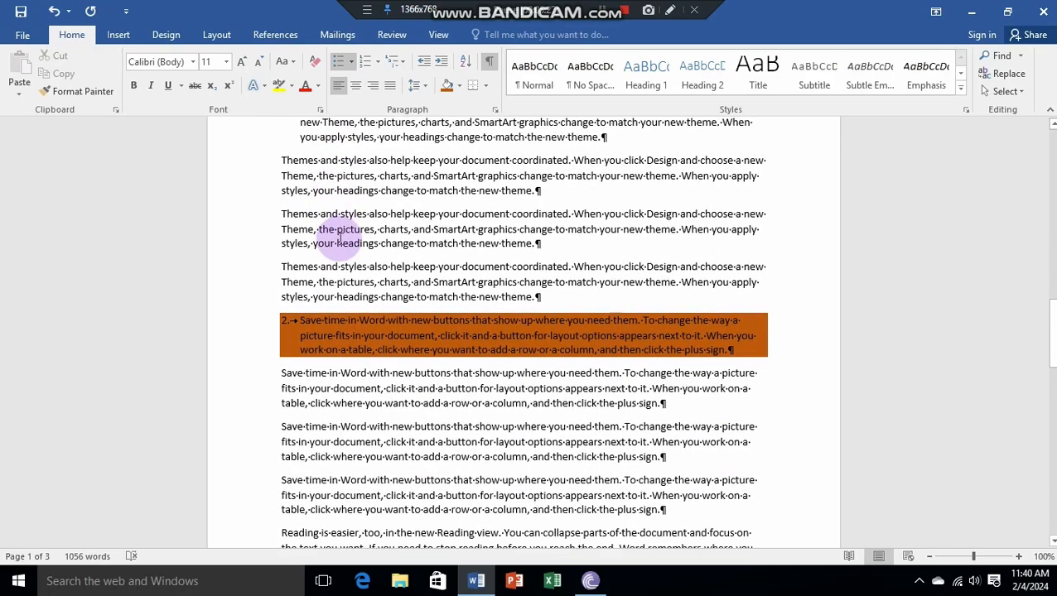
# Step: Apply outside borders to the first unnumbered "Video provides a powerful way" paragraph near the start of the document
pyautogui.scroll(3, 338, 232)
pyautogui.scroll(7, 339, 240)
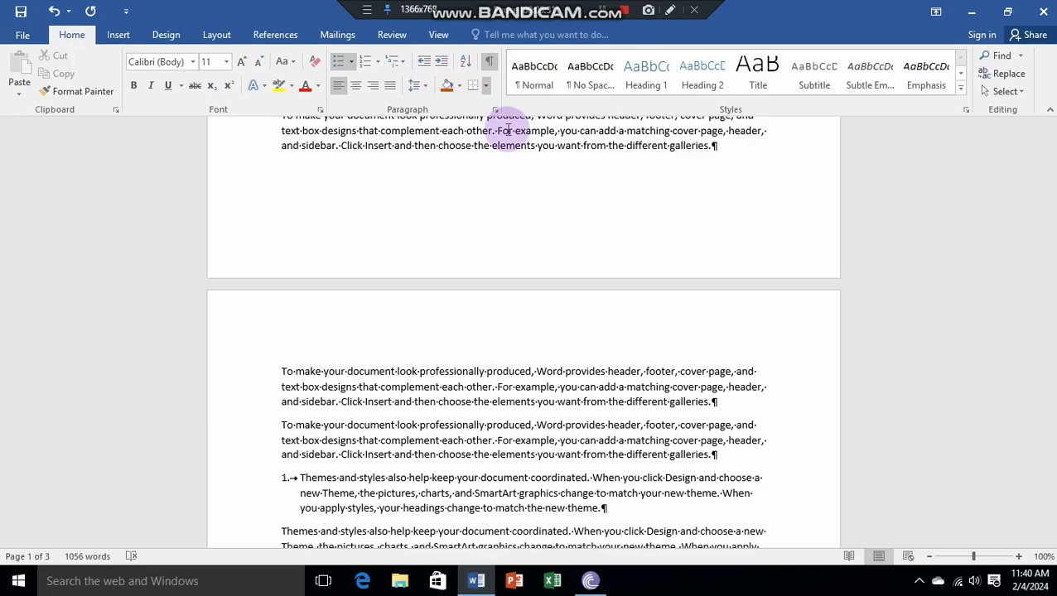
pyautogui.scroll(12, 501, 238)
pyautogui.scroll(1, 348, 192)
pyautogui.scroll(-1, 334, 195)
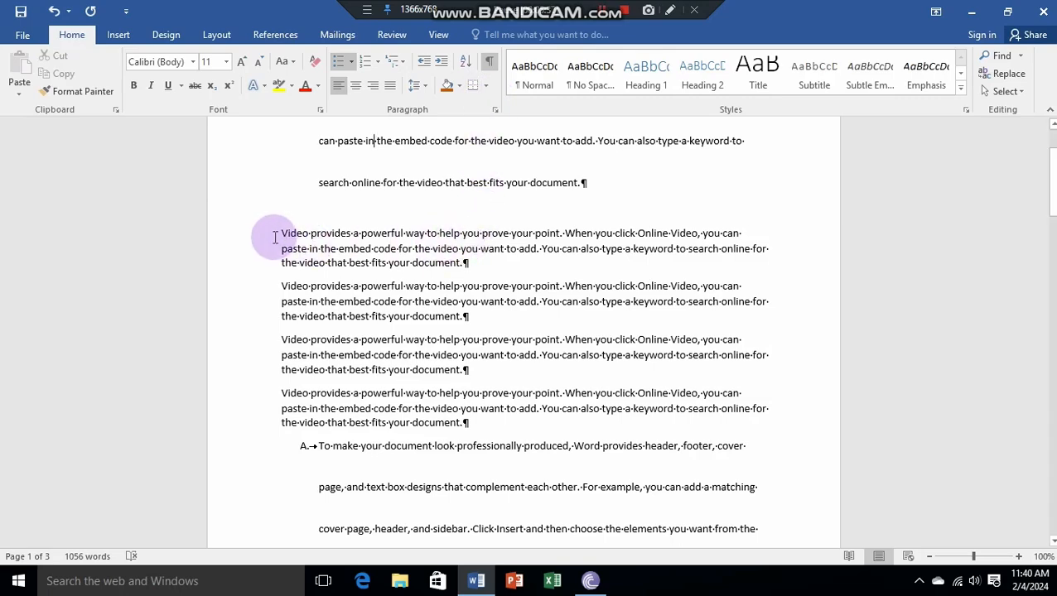
pyautogui.moveTo(275, 237); pyautogui.dragTo(464, 264)
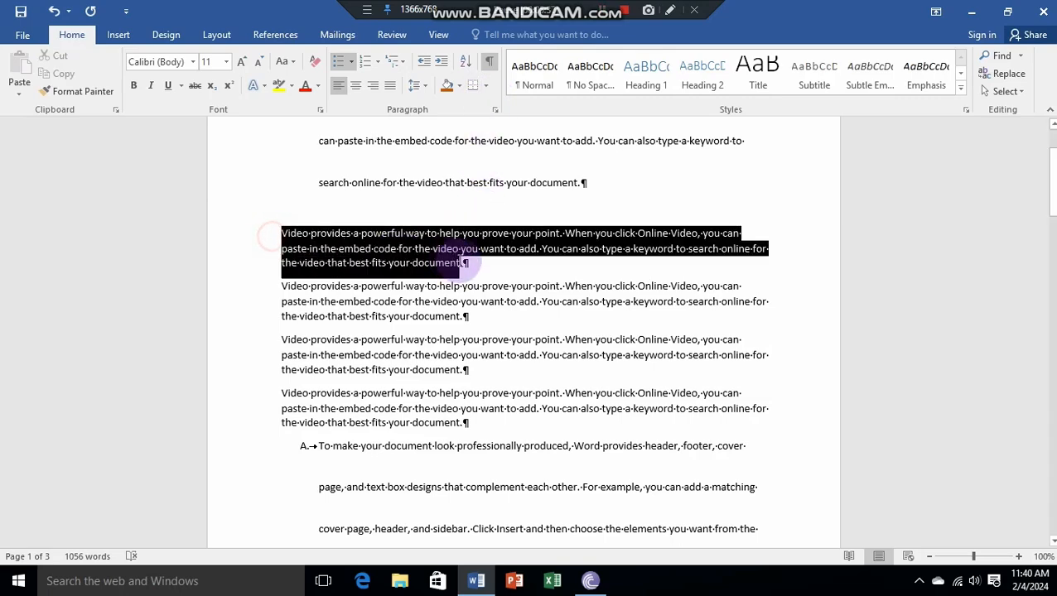
pyautogui.click(485, 86)
pyautogui.click(495, 107)
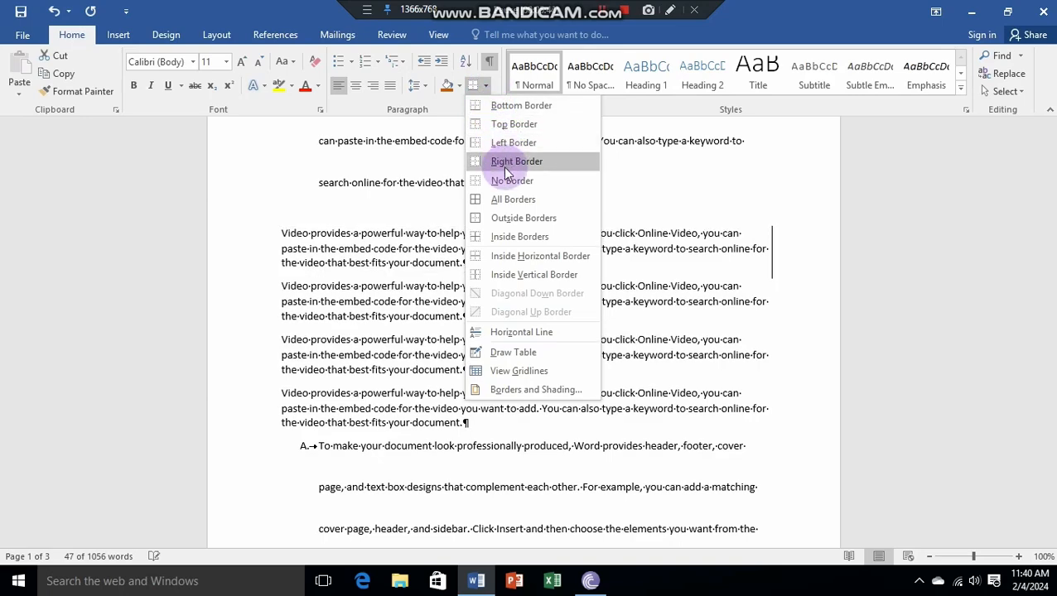
pyautogui.click(522, 219)
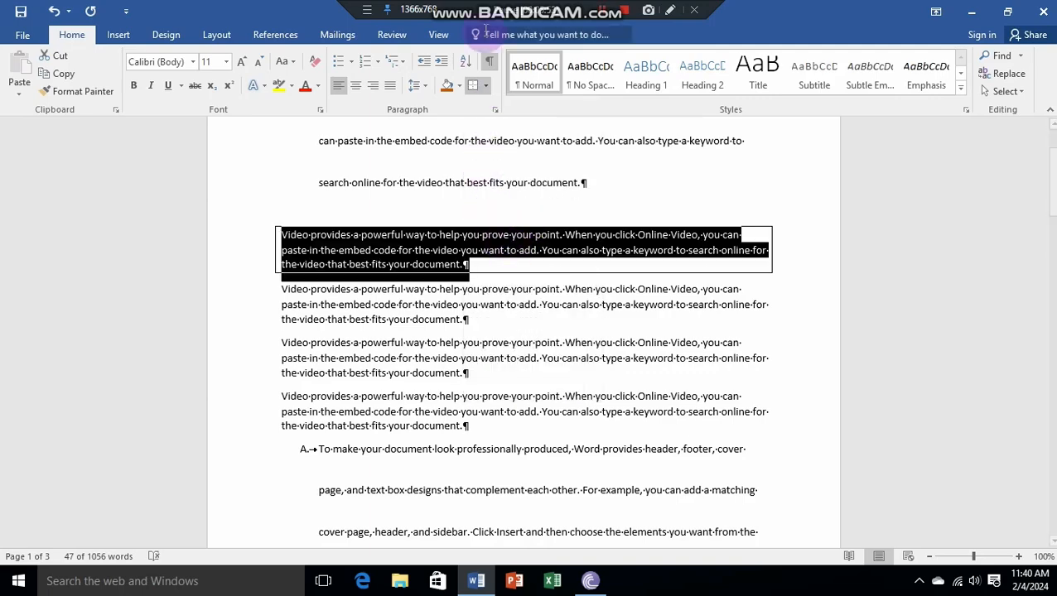
# Step: Apply the All Borders option to the same boxed "Video provides" paragraph and deselect it
pyautogui.click(485, 85)
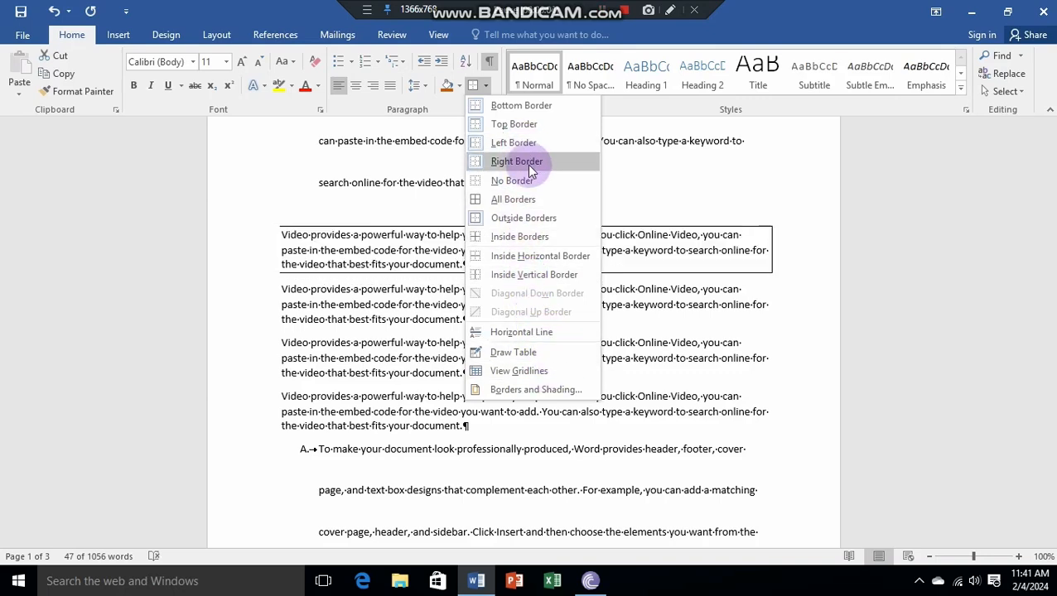
pyautogui.click(539, 200)
pyautogui.click(539, 197)
pyautogui.click(471, 142)
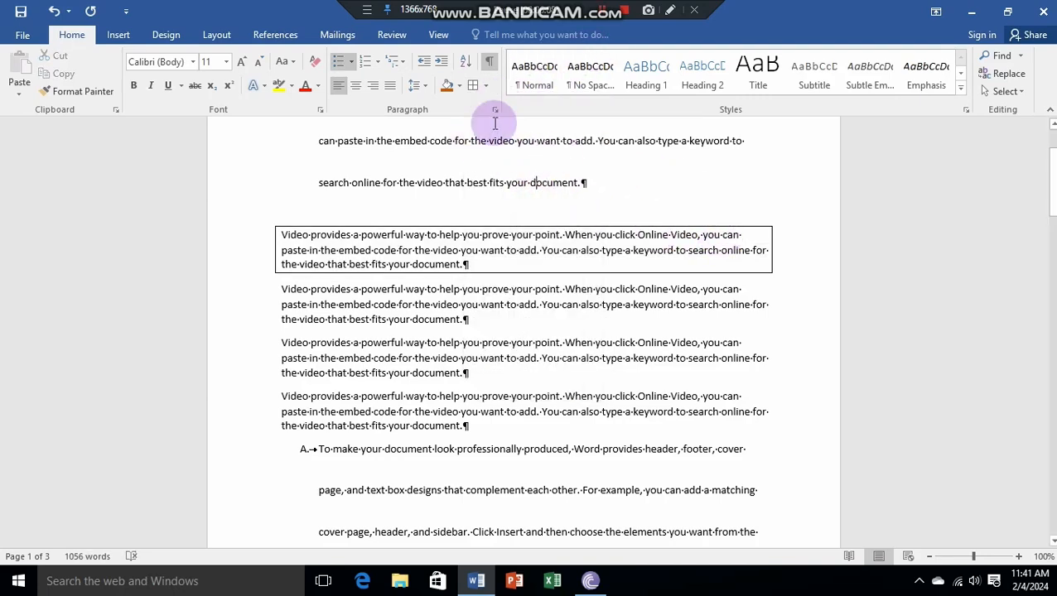